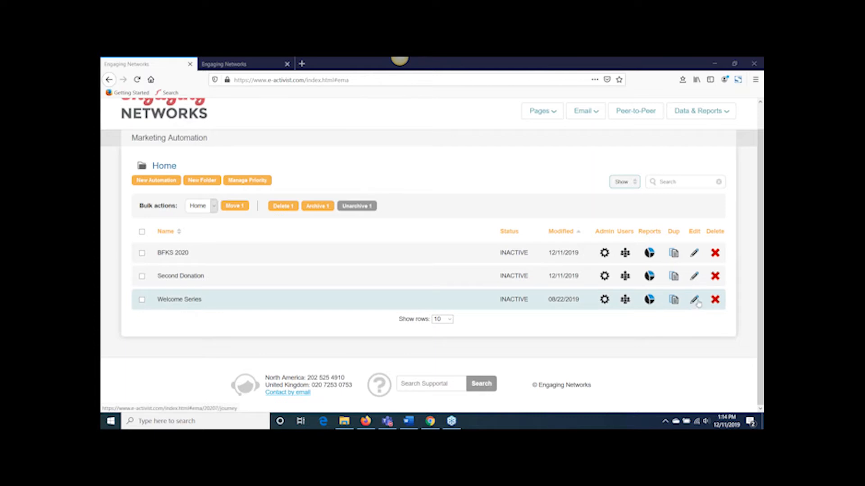
# Step: Open the Welcome Series automation for editing and go from its workflow's query information to the automation settings
pyautogui.click(470, 304)
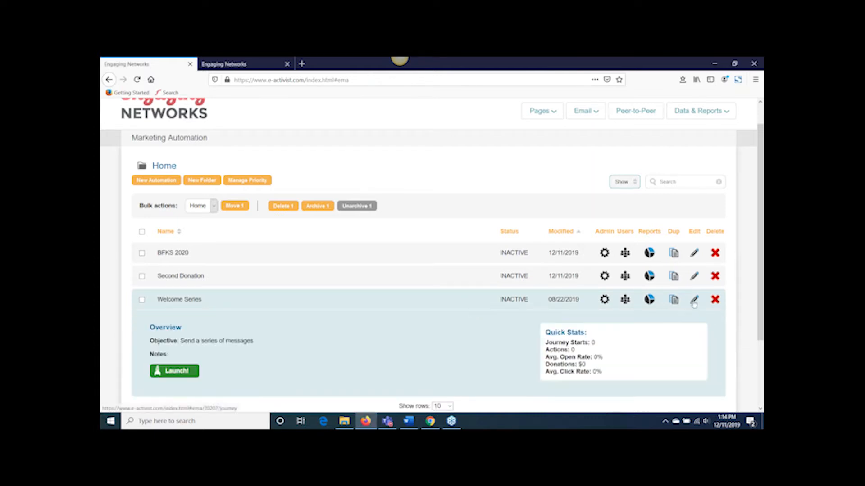
pyautogui.click(694, 301)
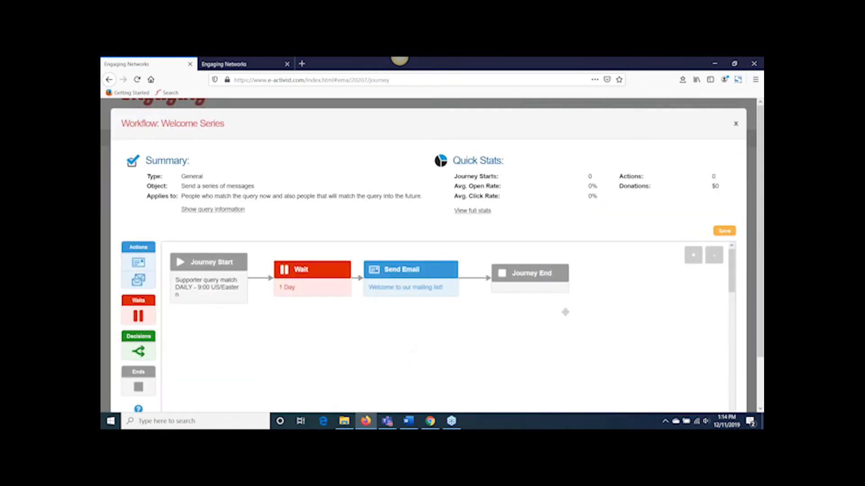
pyautogui.click(224, 210)
pyautogui.click(412, 195)
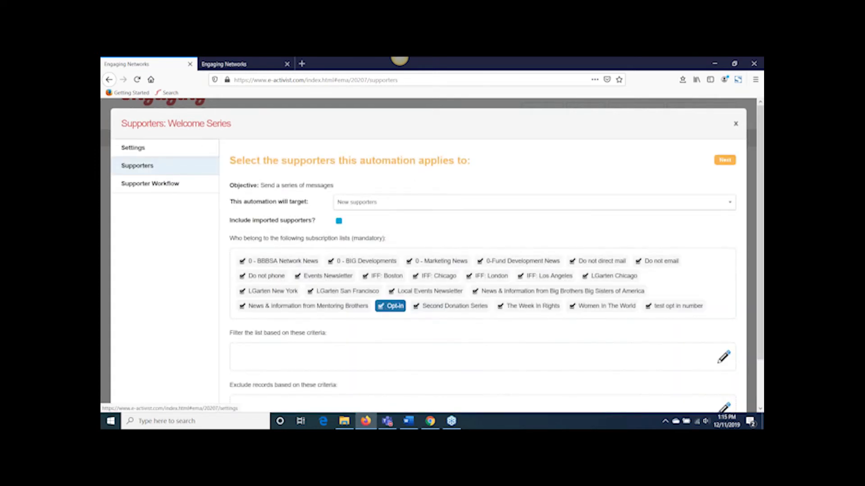
pyautogui.click(169, 148)
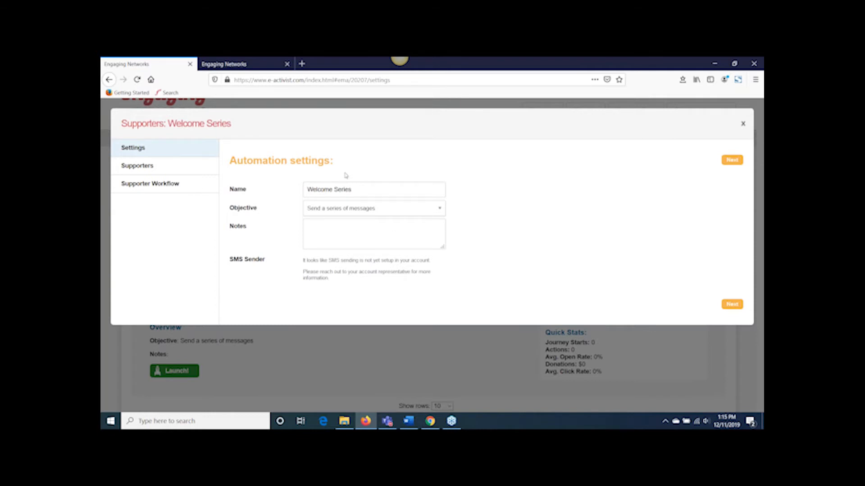
# Step: Check the objective options of the Welcome Series automation and continue to its supporter selection
pyautogui.click(362, 208)
pyautogui.click(472, 208)
pyautogui.click(731, 305)
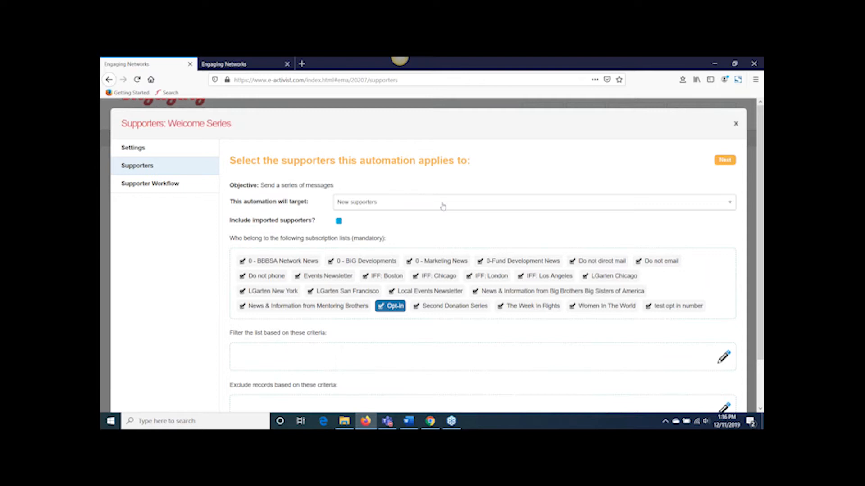
pyautogui.moveTo(316, 221); pyautogui.dragTo(229, 222)
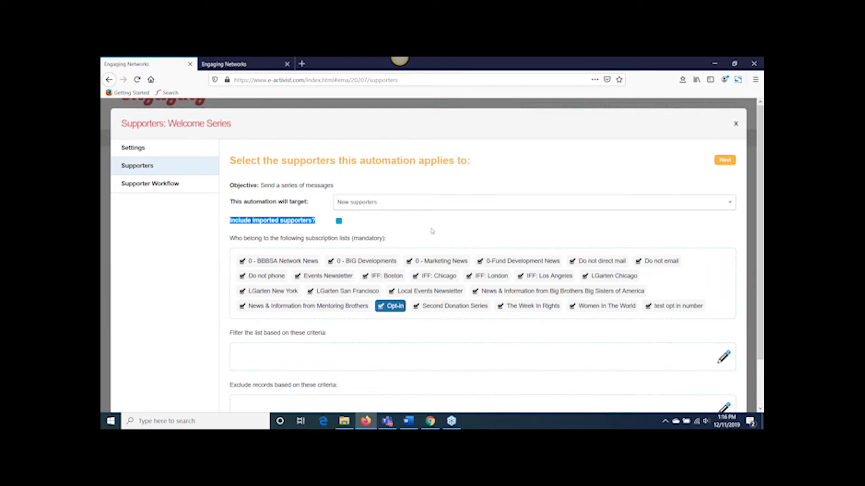
pyautogui.click(410, 233)
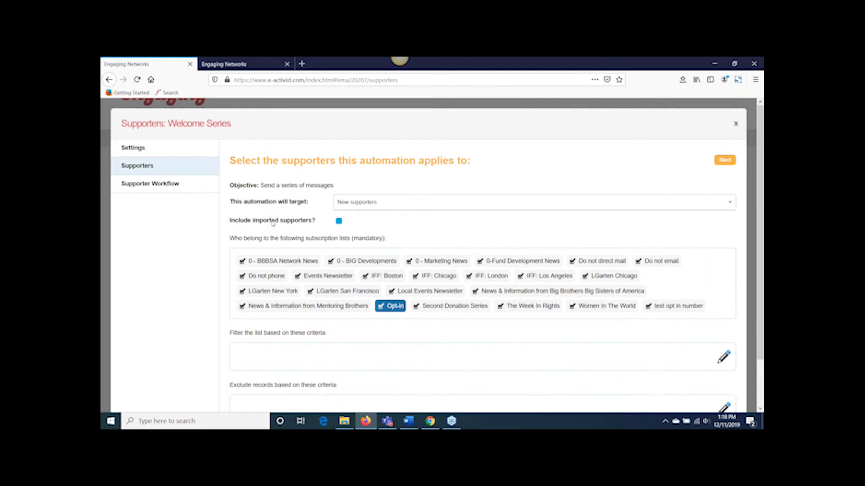
pyautogui.scroll(-2, 265, 276)
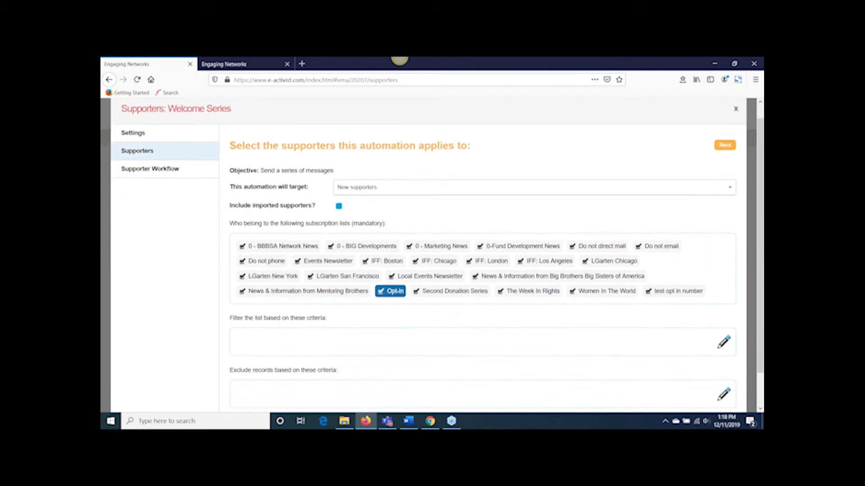
pyautogui.moveTo(339, 344); pyautogui.dragTo(229, 344)
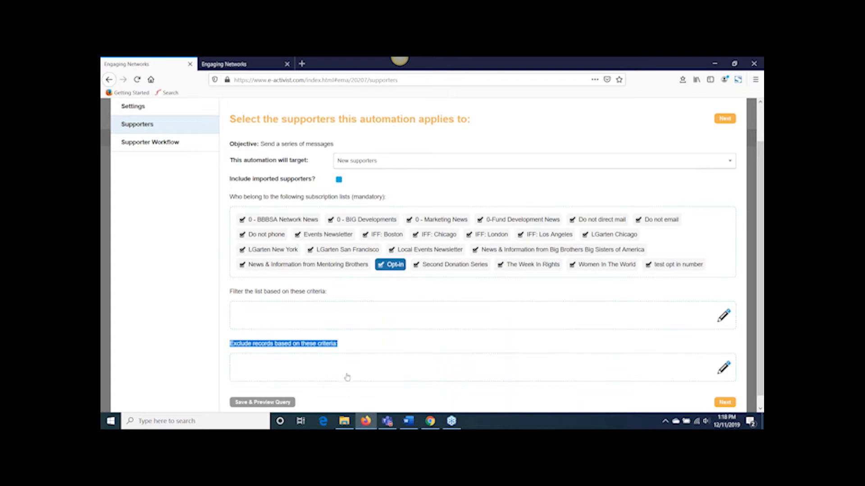
pyautogui.click(724, 369)
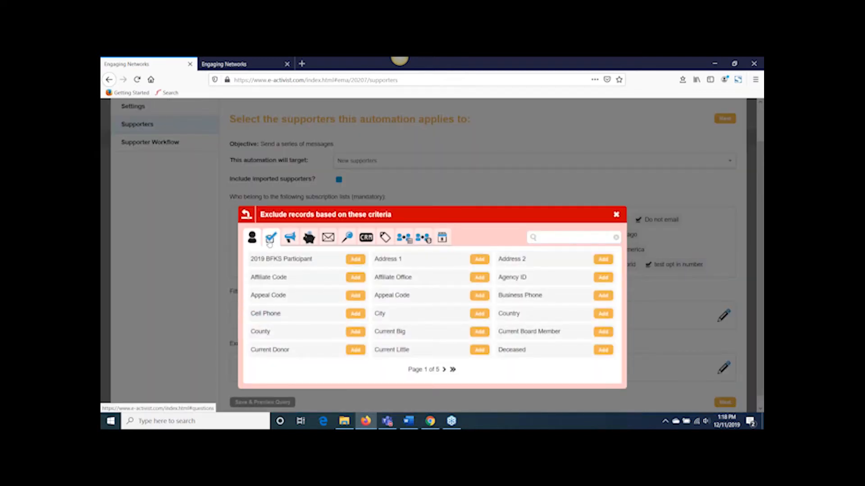
pyautogui.click(270, 244)
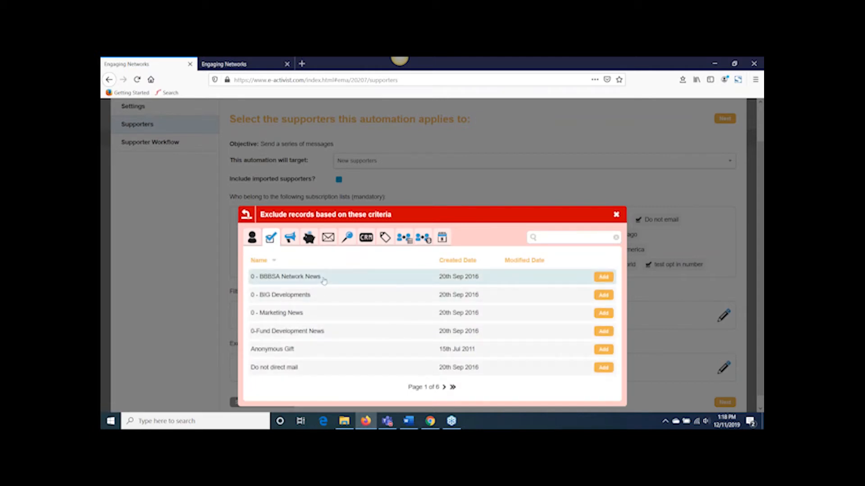
pyautogui.click(604, 277)
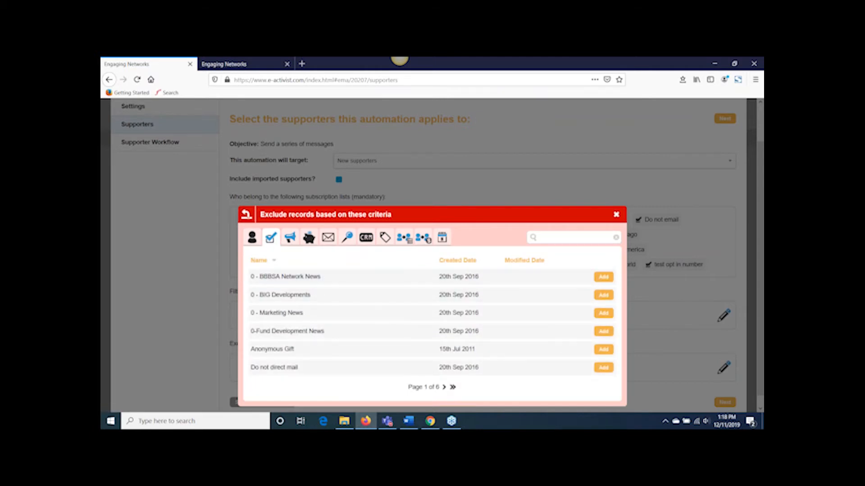
pyautogui.click(427, 246)
pyautogui.click(438, 284)
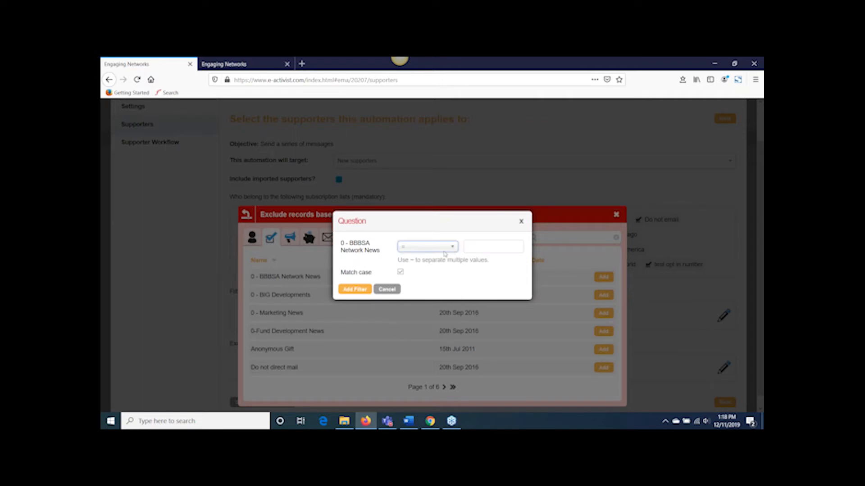
pyautogui.write('N')
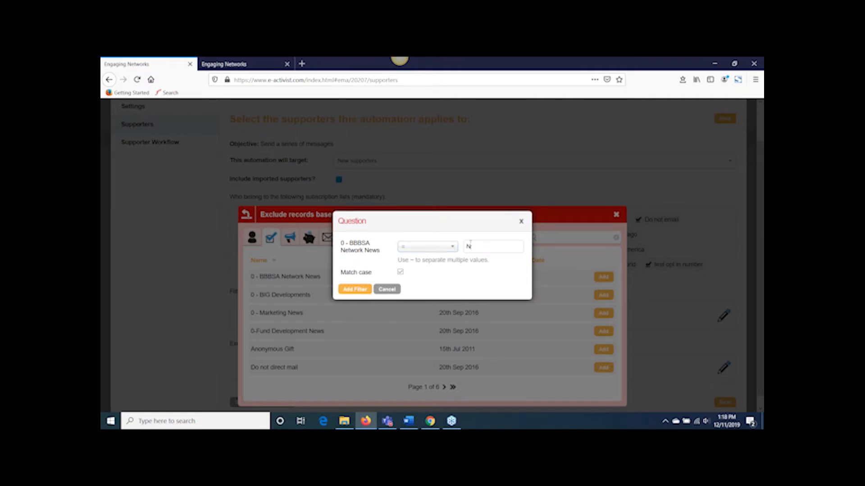
pyautogui.click(393, 291)
pyautogui.click(617, 215)
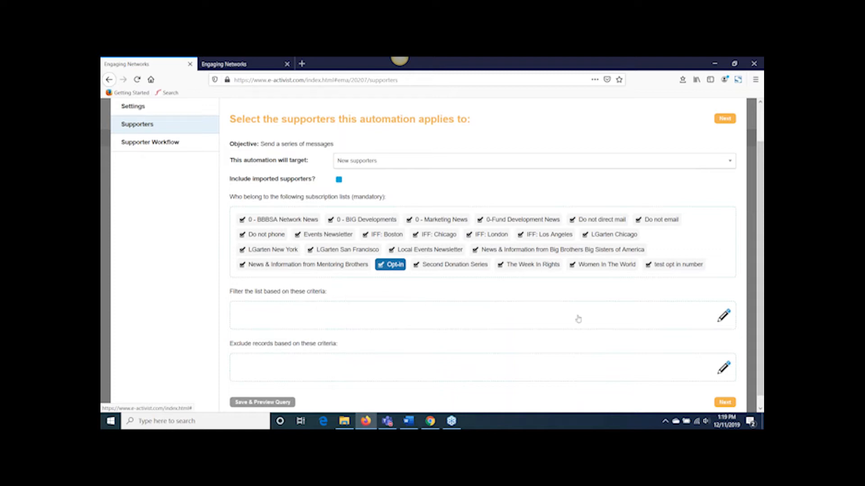
# Step: Look through the criteria available for filtering the supporter list and review the automation's target setting
pyautogui.click(724, 317)
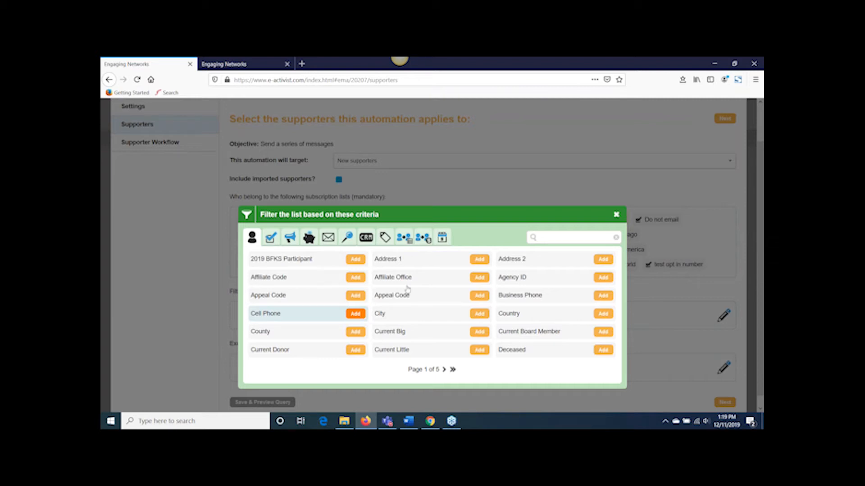
pyautogui.click(616, 216)
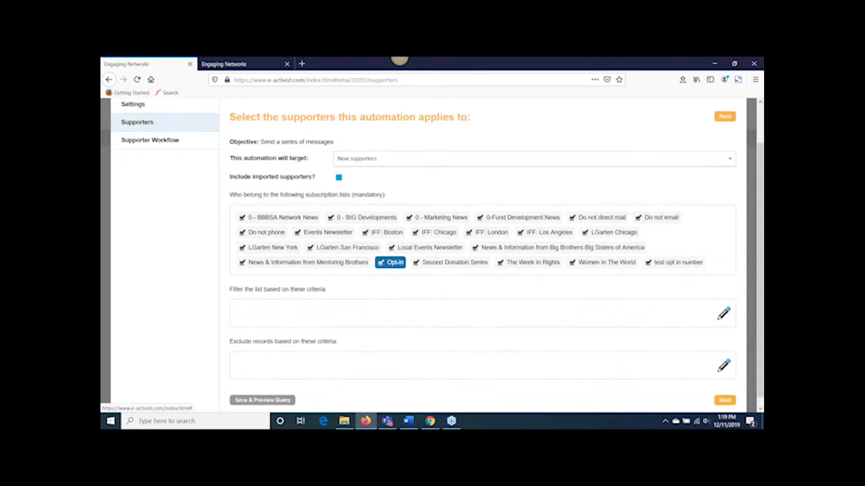
pyautogui.scroll(-1, 509, 308)
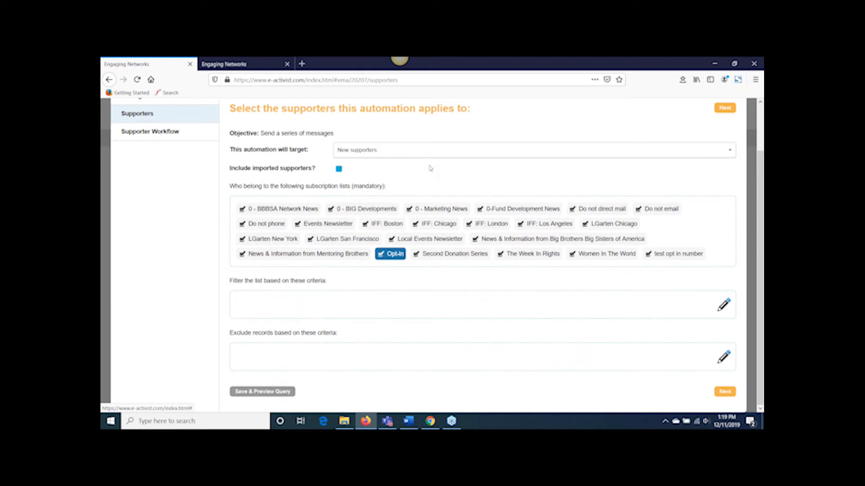
pyautogui.moveTo(310, 150); pyautogui.dragTo(229, 153)
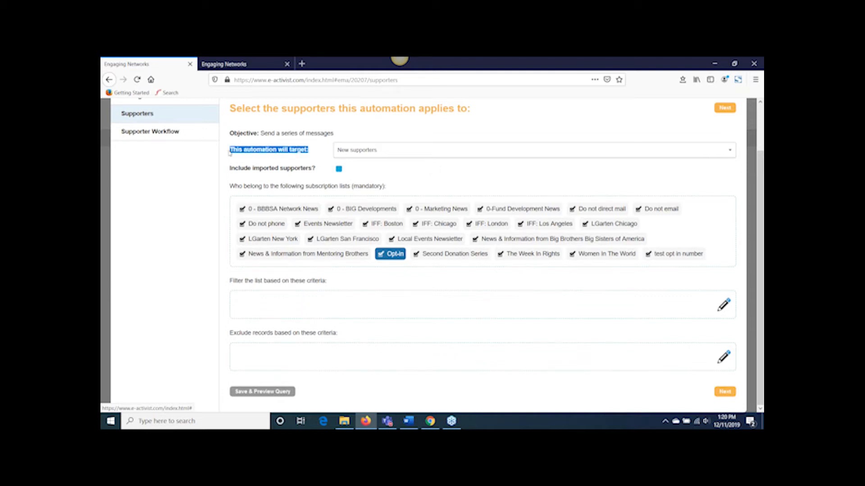
pyautogui.click(397, 171)
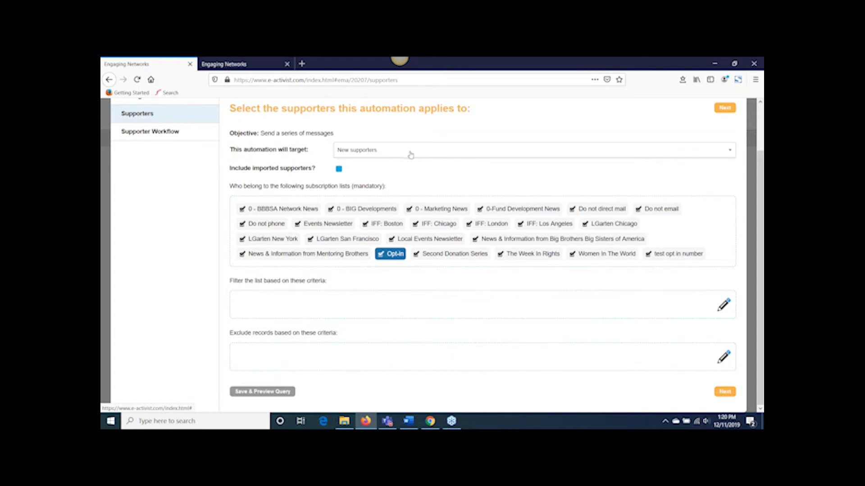
# Step: Set the automation to target supporters in the following profile, after trying supporters who have donated
pyautogui.click(411, 155)
pyautogui.click(411, 189)
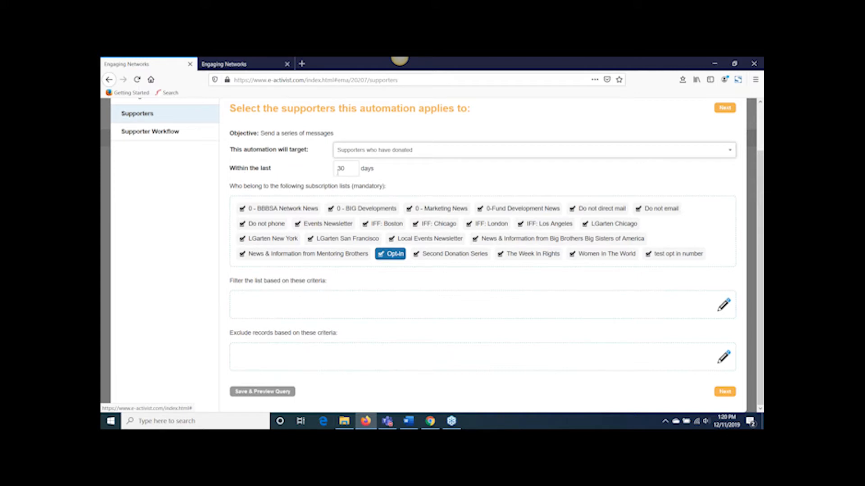
pyautogui.click(396, 153)
pyautogui.click(392, 201)
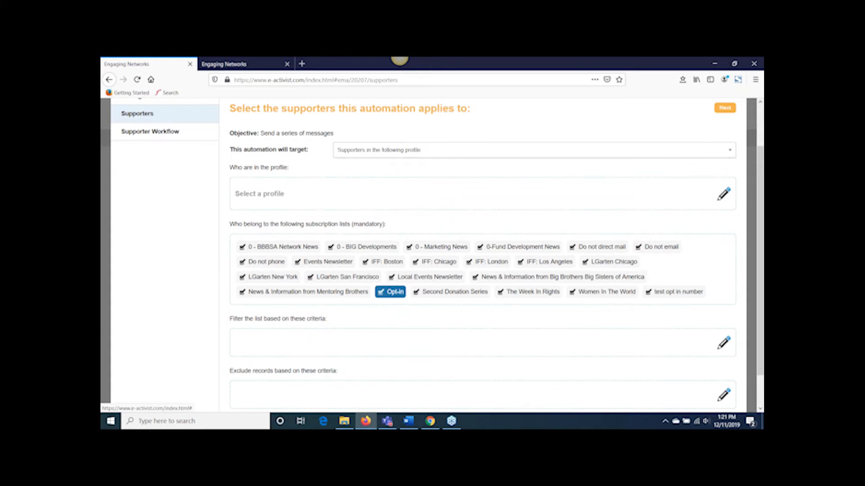
# Step: Open the BFKS 2020 marketing automation profile for editing and expand its Peer-to-peer Supporter Type filter
pyautogui.click(724, 194)
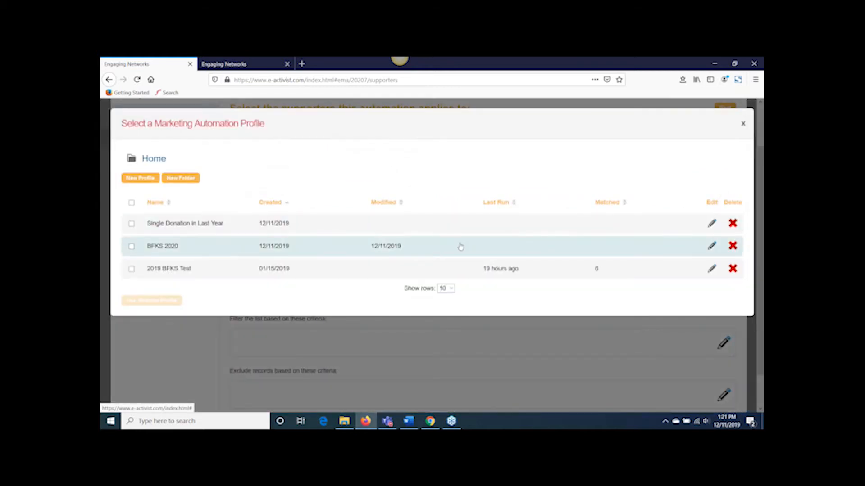
pyautogui.click(712, 246)
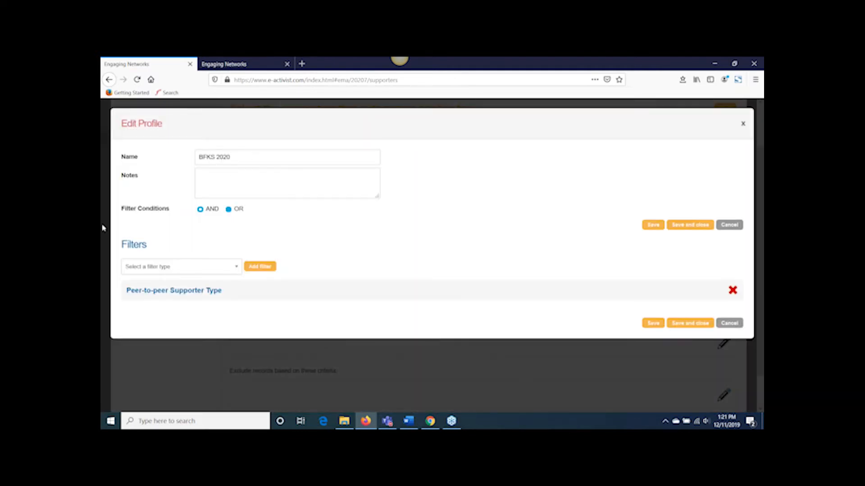
pyautogui.click(174, 293)
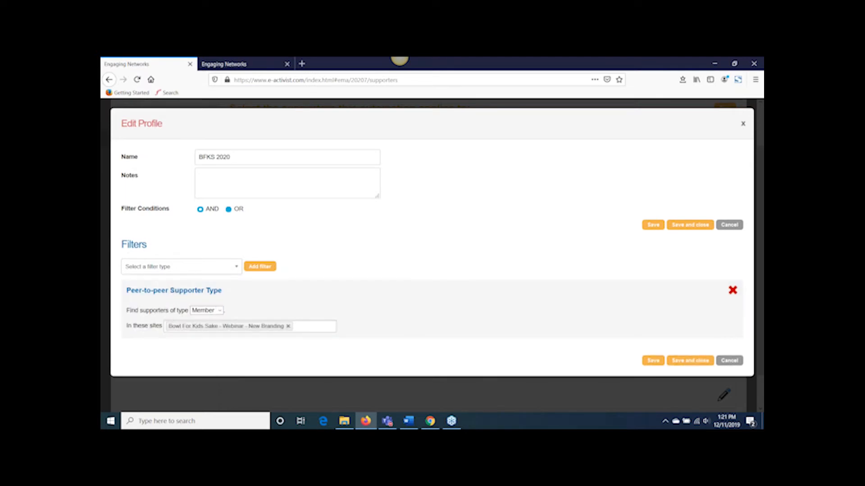
pyautogui.click(219, 312)
pyautogui.click(211, 322)
pyautogui.click(220, 311)
pyautogui.click(219, 331)
# Step: Set the profile's filter conditions to OR and add a second peer-to-peer supporter type filter
pyautogui.click(229, 210)
pyautogui.click(227, 268)
pyautogui.scroll(-3, 198, 325)
pyautogui.scroll(-3, 199, 325)
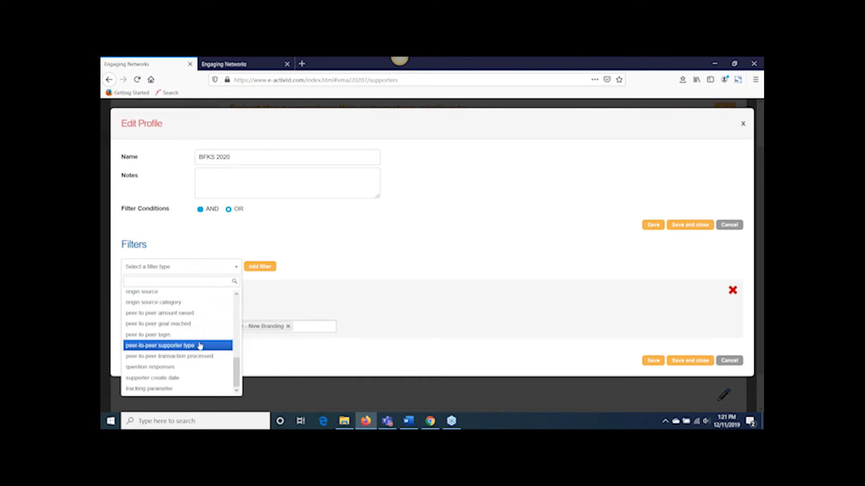
pyautogui.click(198, 367)
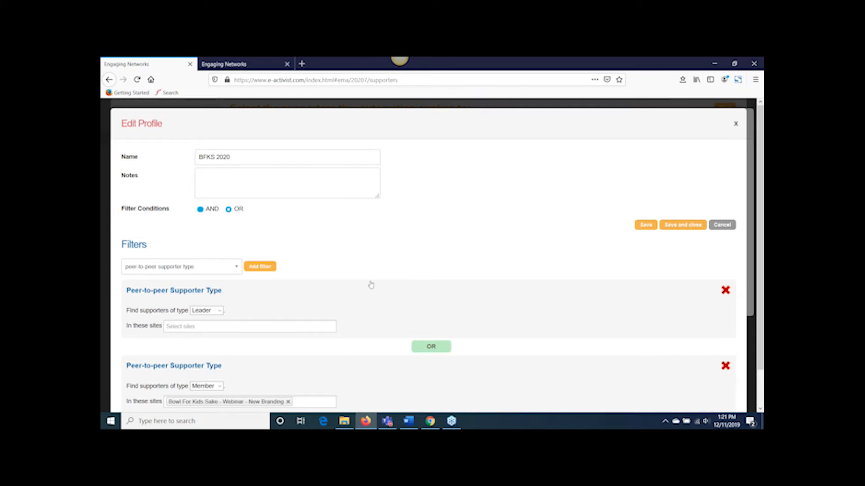
# Step: Limit the Leader supporter type filter to the Bowl For Kids Sake - Webinar - New Branding site
pyautogui.scroll(-2, 343, 292)
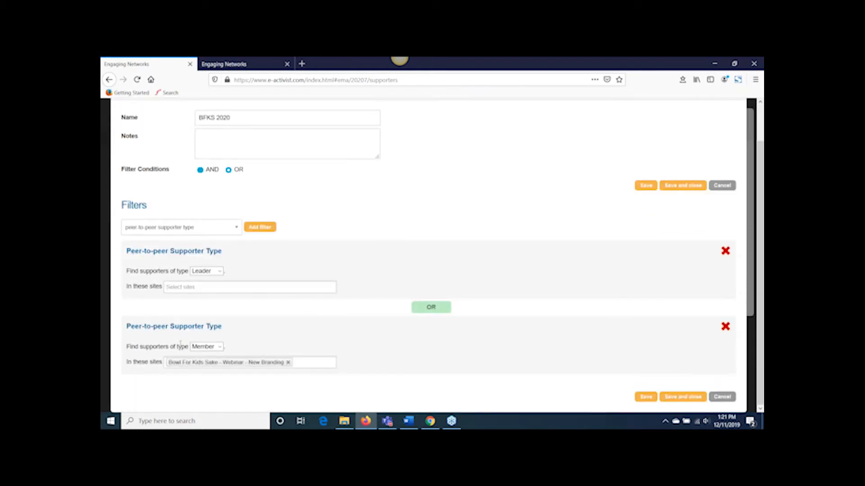
pyautogui.click(210, 289)
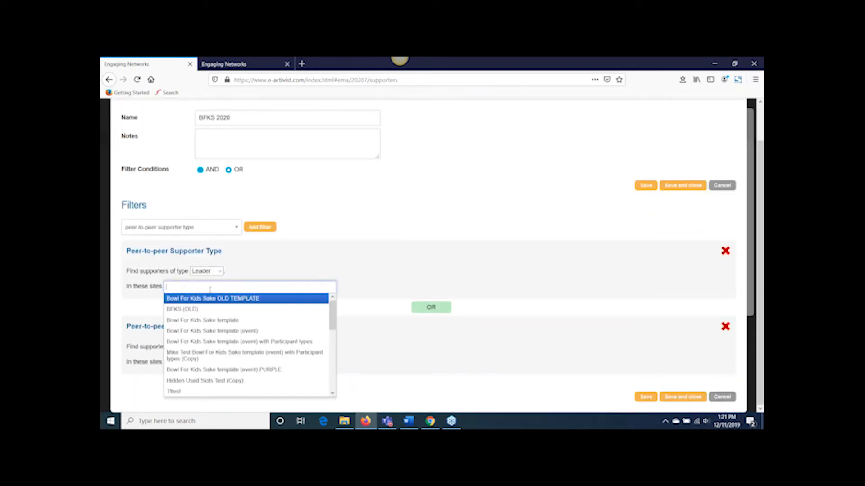
pyautogui.scroll(-2, 225, 321)
pyautogui.scroll(-2, 225, 322)
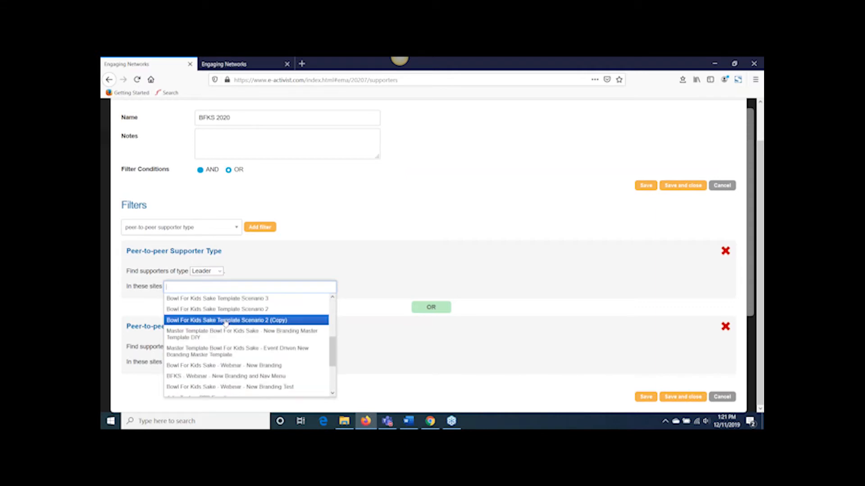
pyautogui.click(242, 367)
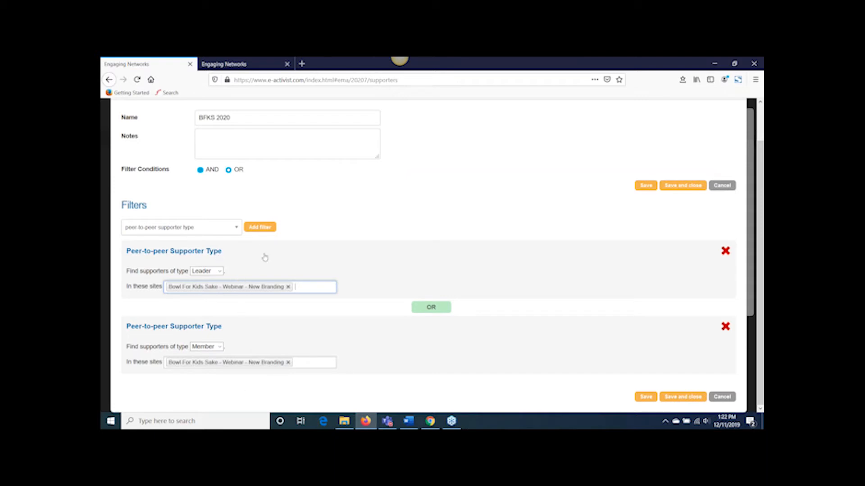
# Step: Review the filter types that can be added to the BFKS 2020 profile
pyautogui.click(221, 231)
pyautogui.moveTo(236, 322); pyautogui.dragTo(235, 263)
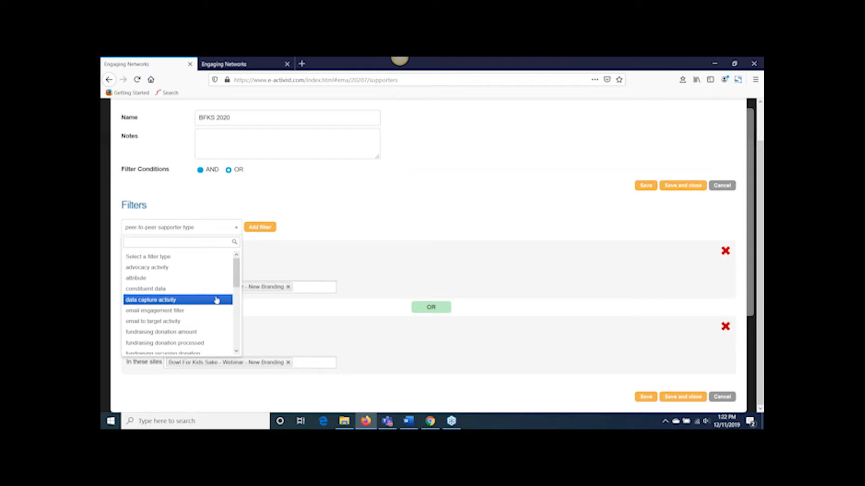
pyautogui.scroll(-2, 217, 300)
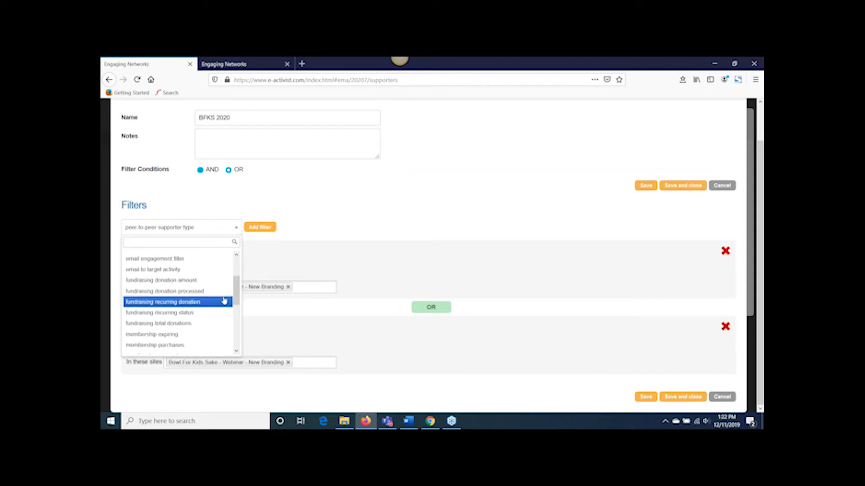
pyautogui.scroll(-2, 225, 301)
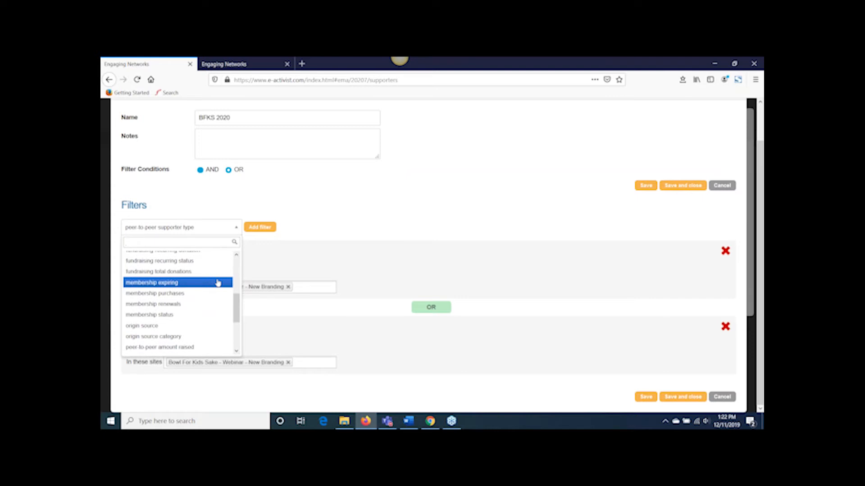
pyautogui.scroll(2, 218, 282)
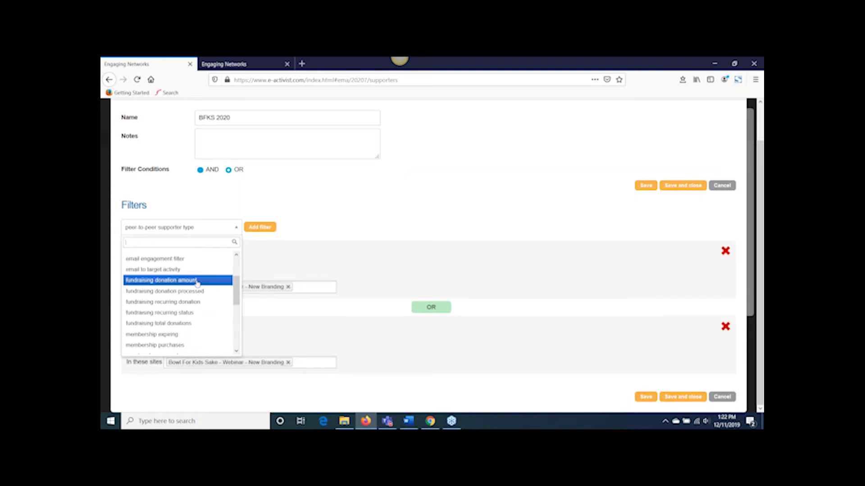
pyautogui.scroll(-2, 197, 281)
pyautogui.scroll(-3, 197, 294)
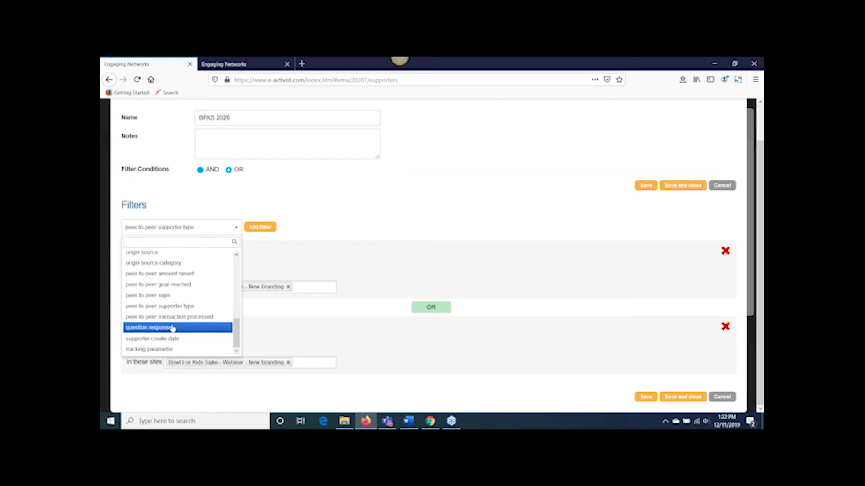
pyautogui.scroll(10, 173, 330)
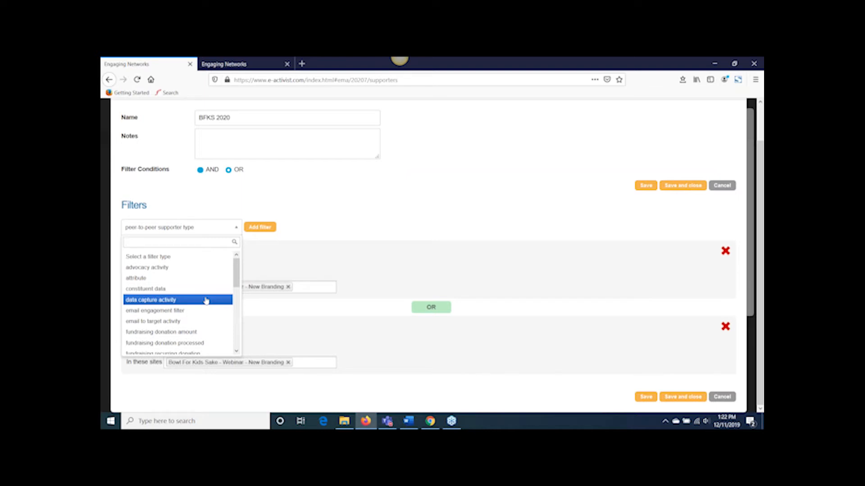
# Step: Try adding a fundraising donation amount filter in USD to the profile, and close the marketing automation profile list
pyautogui.scroll(-2, 198, 303)
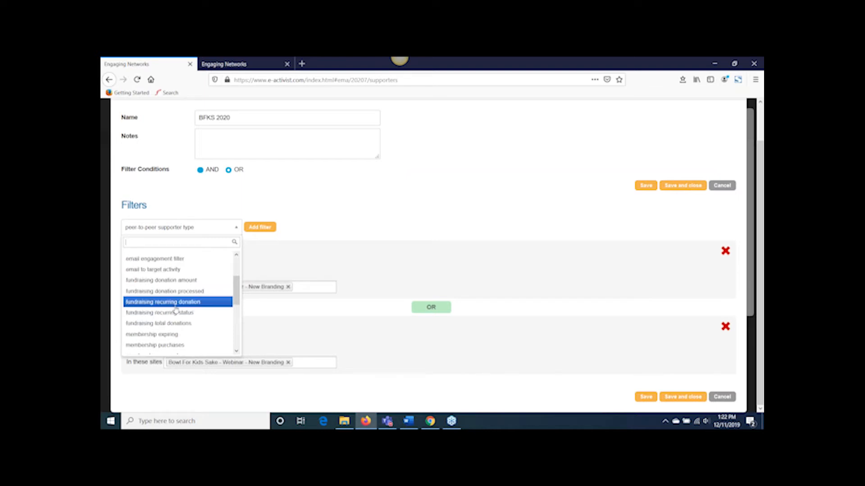
pyautogui.click(176, 281)
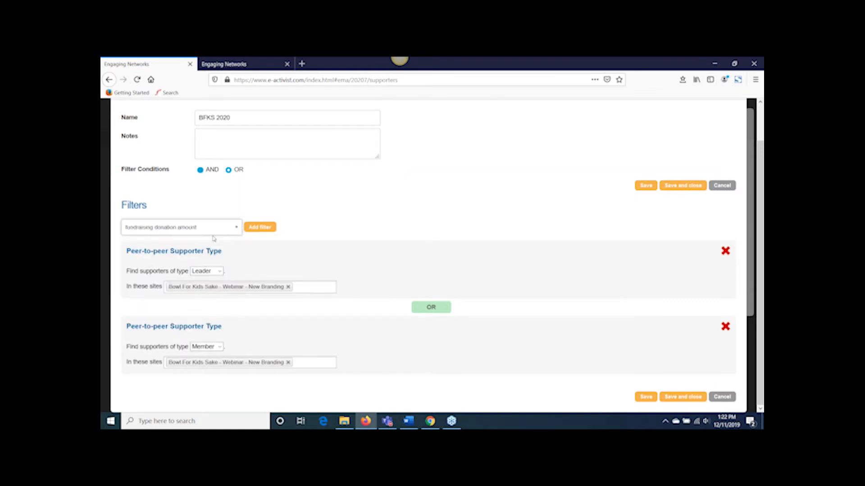
pyautogui.click(252, 228)
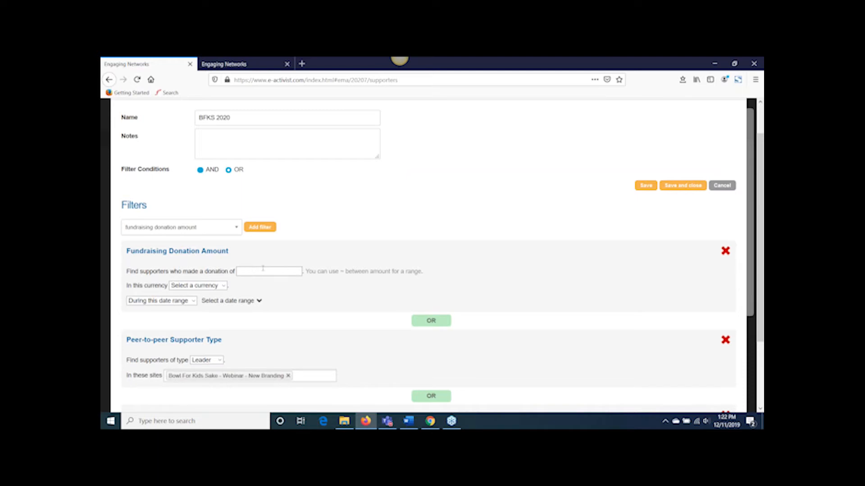
pyautogui.click(223, 285)
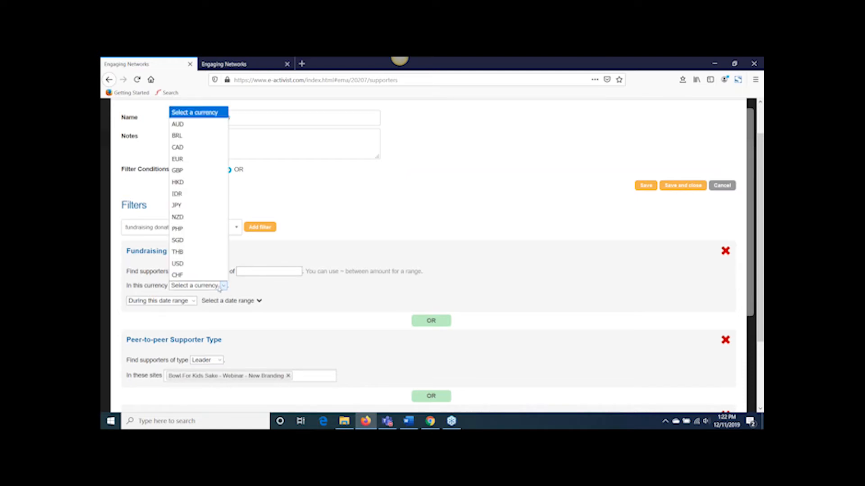
pyautogui.click(207, 264)
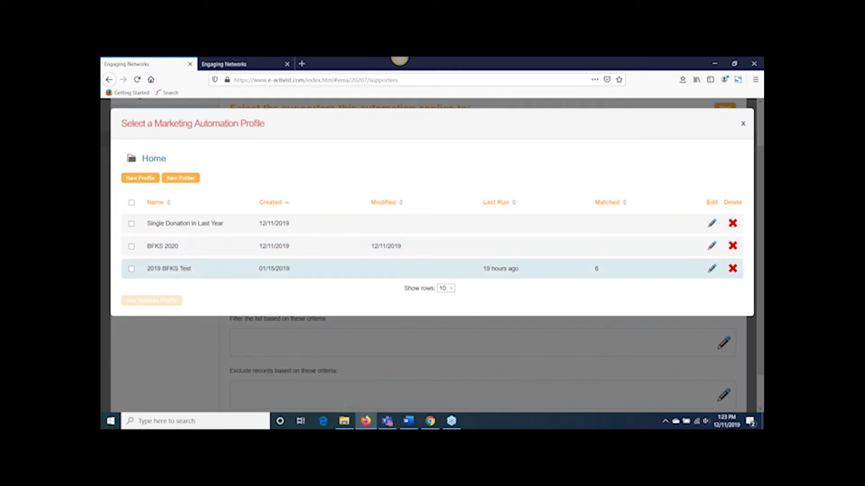
pyautogui.click(743, 124)
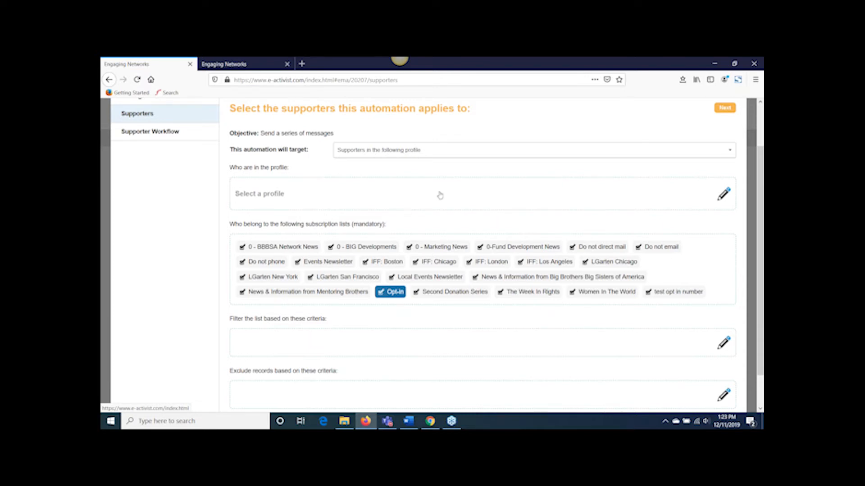
# Step: Set the automation to target new supporters, after trying supporters who have donated, and point out the imported supporters option
pyautogui.click(433, 151)
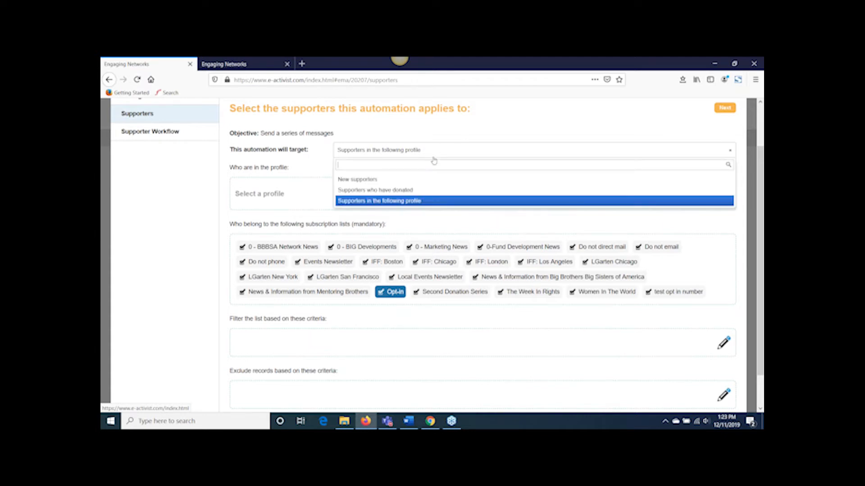
pyautogui.click(424, 191)
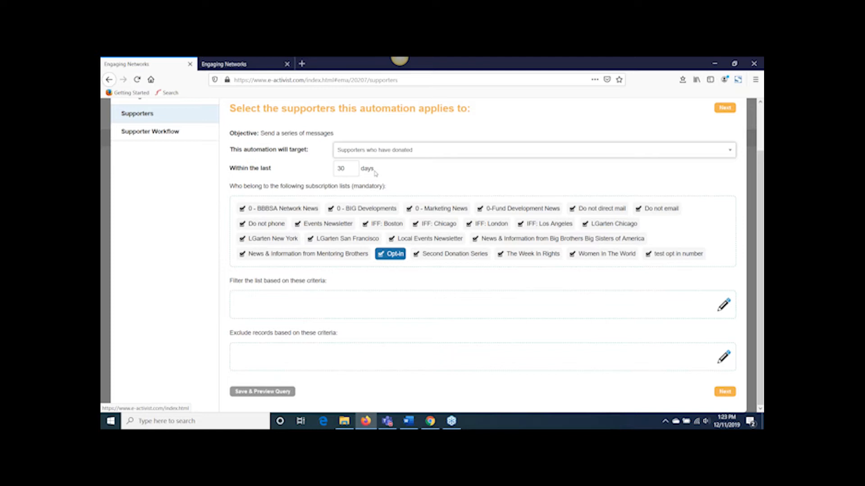
pyautogui.click(385, 153)
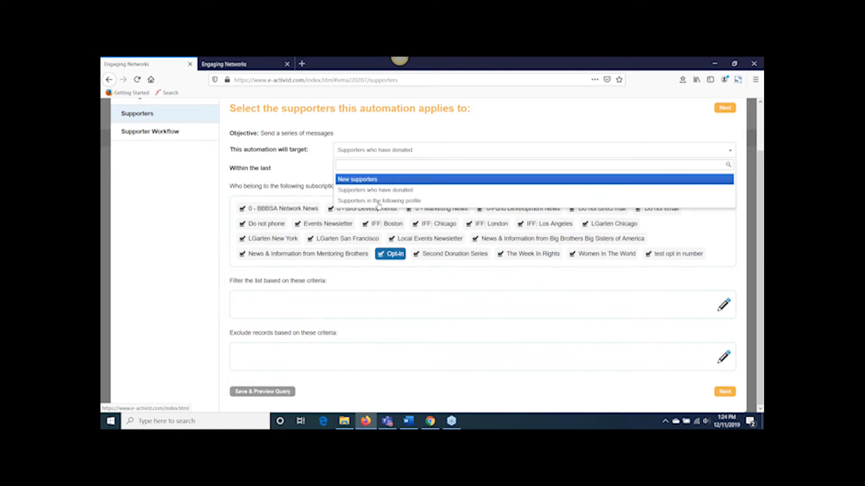
pyautogui.click(376, 180)
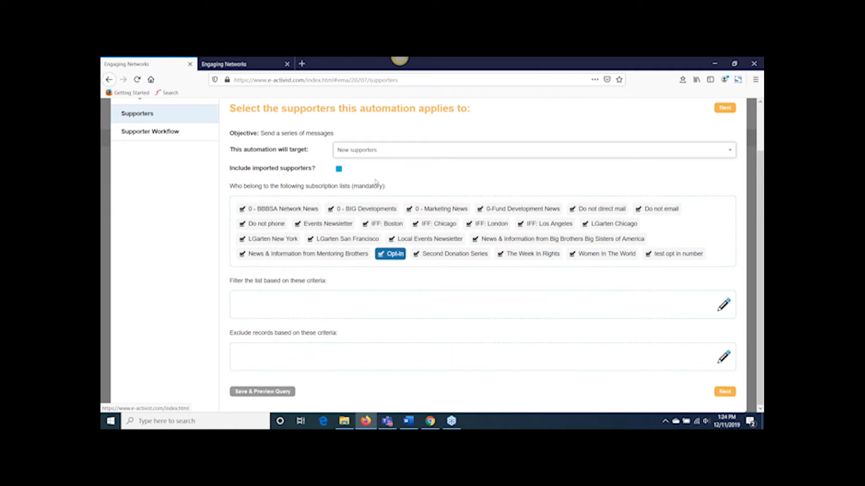
pyautogui.moveTo(317, 170); pyautogui.dragTo(230, 169)
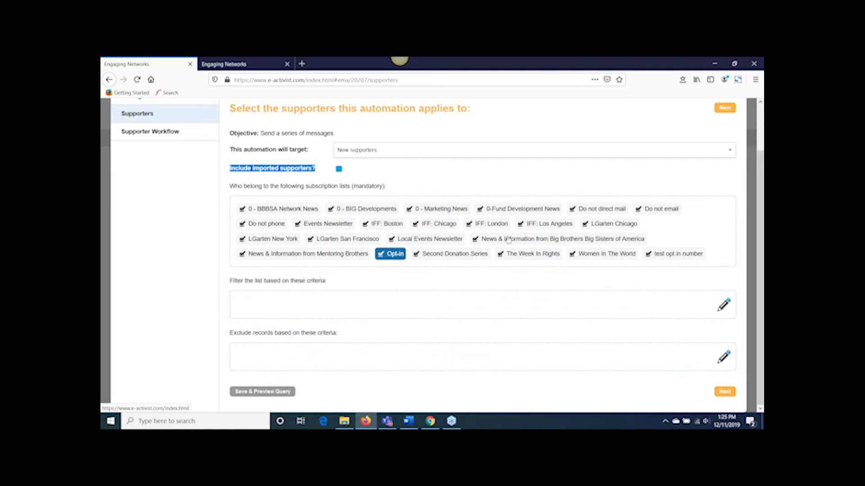
# Step: View the supporter workflow of the Welcome Series and return to its supporter selection without saving
pyautogui.click(725, 393)
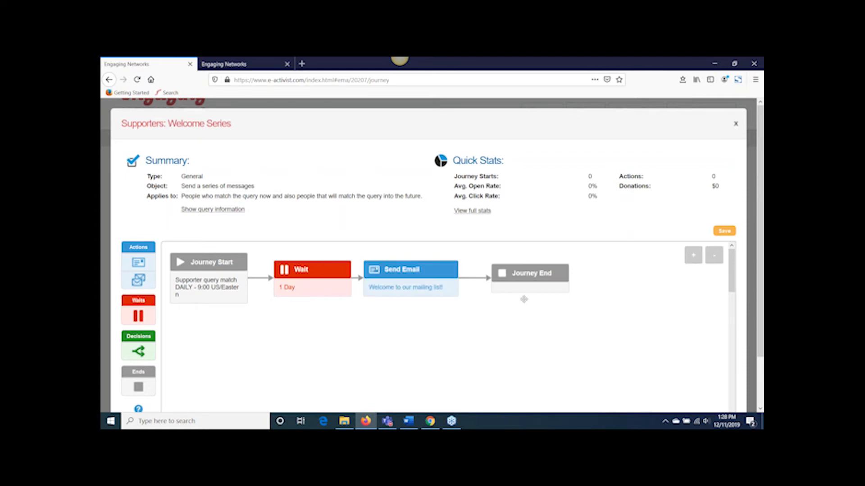
pyautogui.moveTo(533, 289)
pyautogui.click(223, 210)
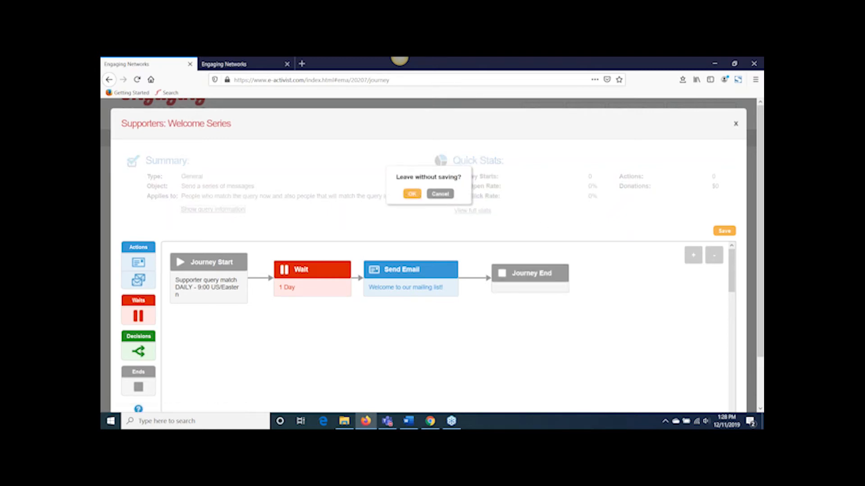
pyautogui.click(412, 195)
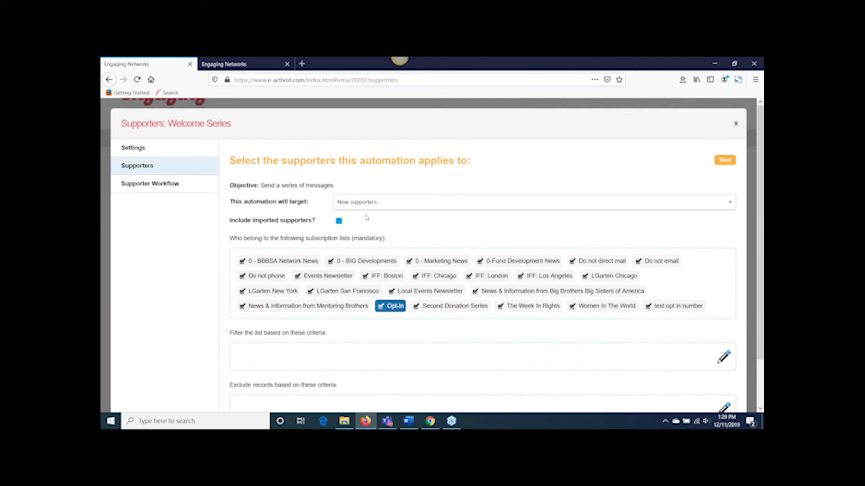
# Step: Set the automation to target supporters in the following profile and select BFKS 2020 in the marketing automation profile list
pyautogui.click(367, 218)
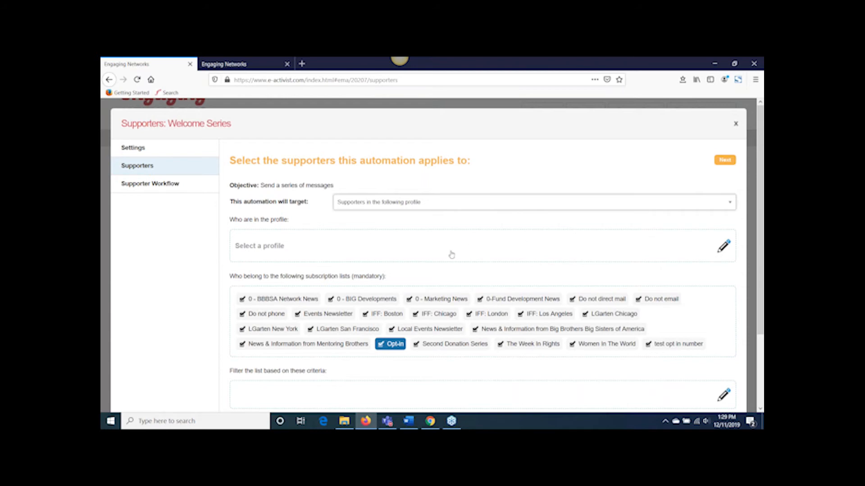
pyautogui.click(719, 252)
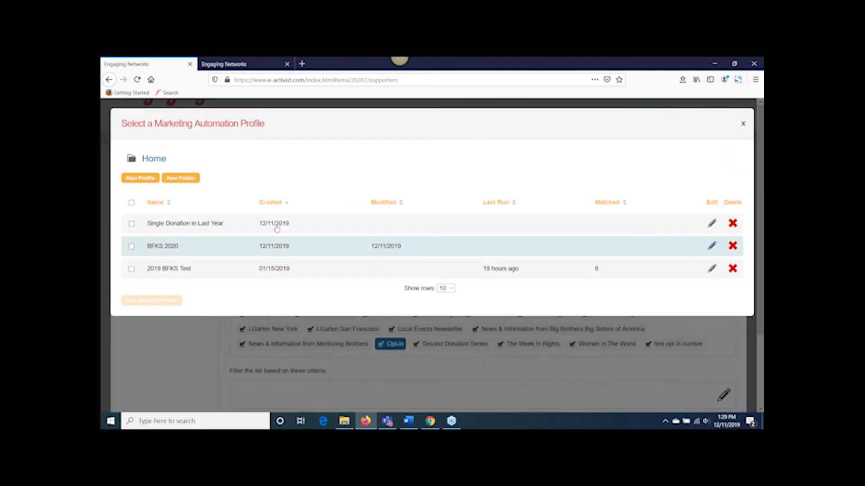
pyautogui.click(285, 246)
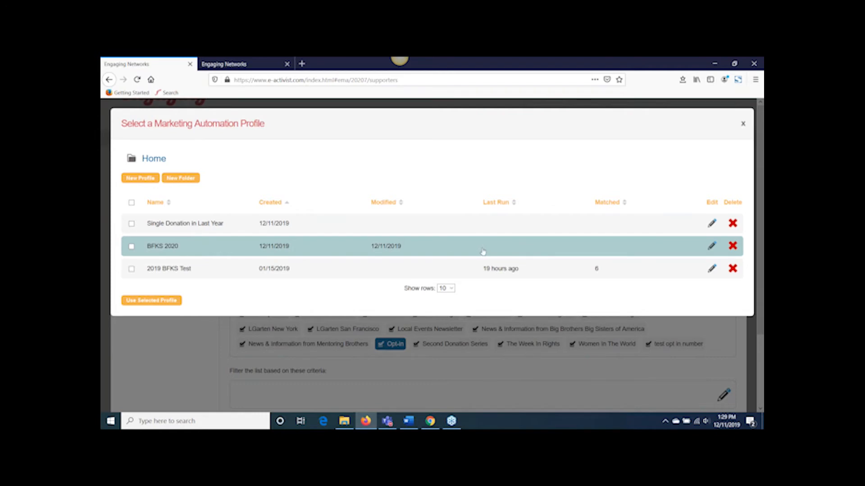
# Step: Open the general Profiles page for supporter data in a new browser tab from the peer-to-peer site
pyautogui.click(238, 63)
pyautogui.scroll(4, 363, 154)
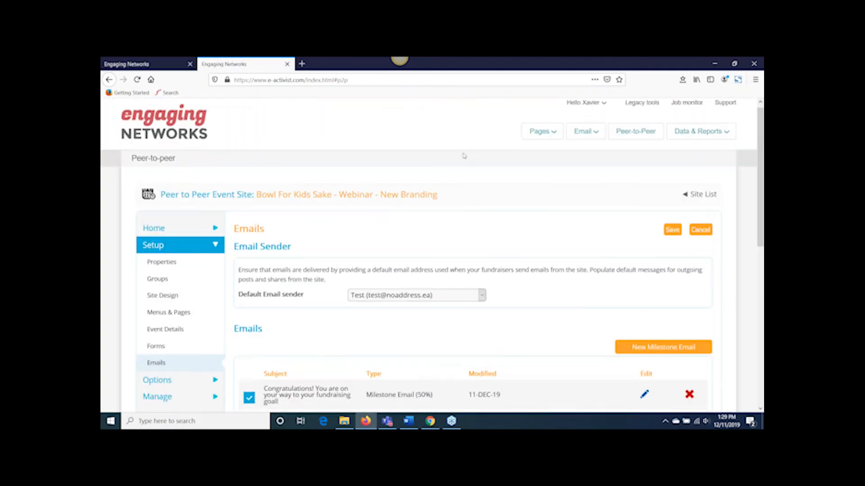
pyautogui.moveTo(672, 141)
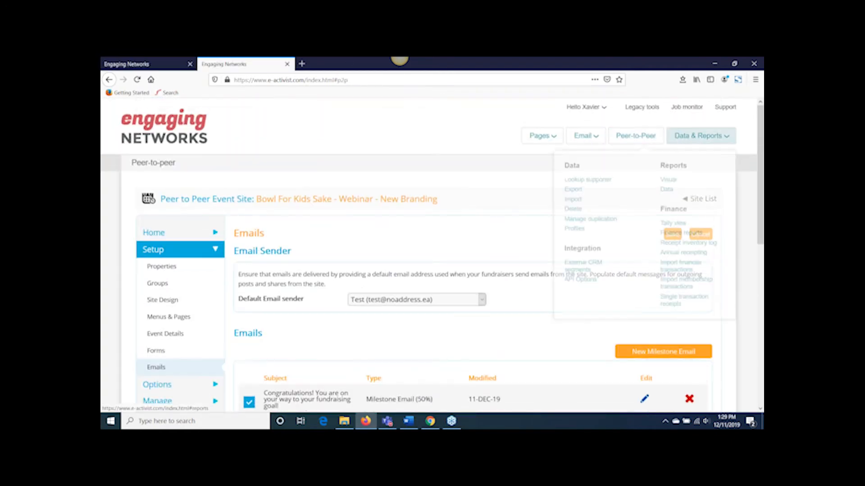
pyautogui.rightClick(577, 230)
pyautogui.click(591, 236)
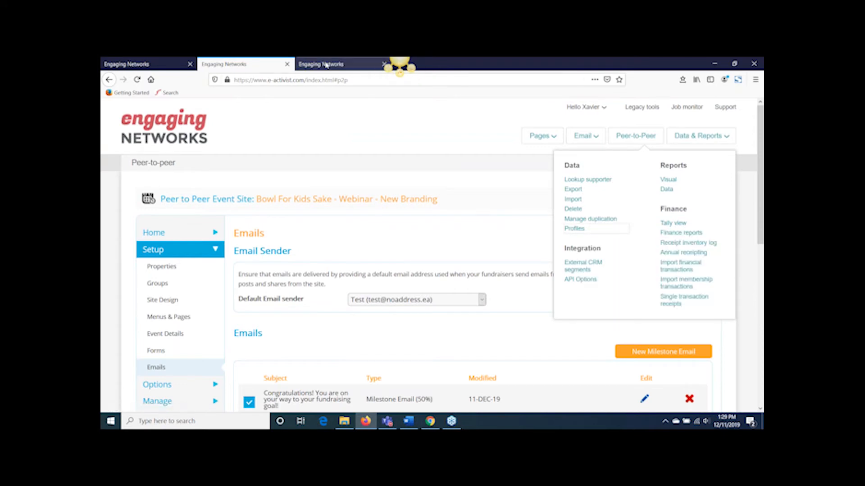
pyautogui.click(327, 65)
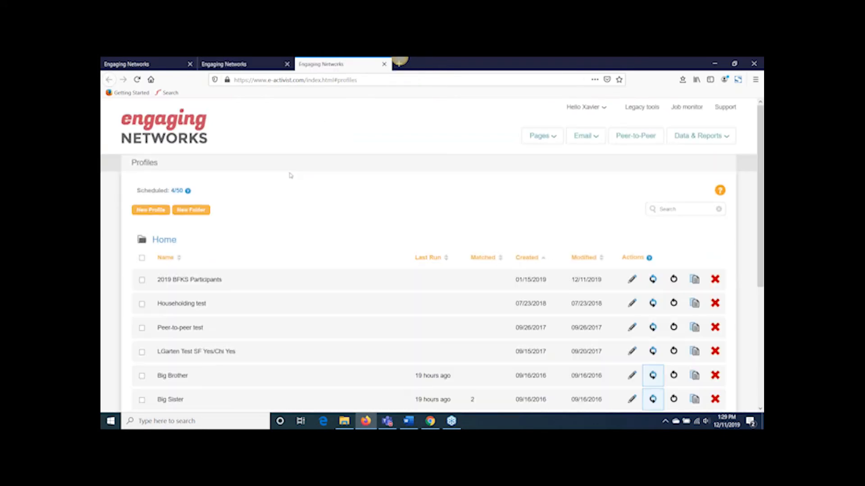
# Step: Compare the profiles on the general Profiles page with those in the marketing automation profile list
pyautogui.click(725, 148)
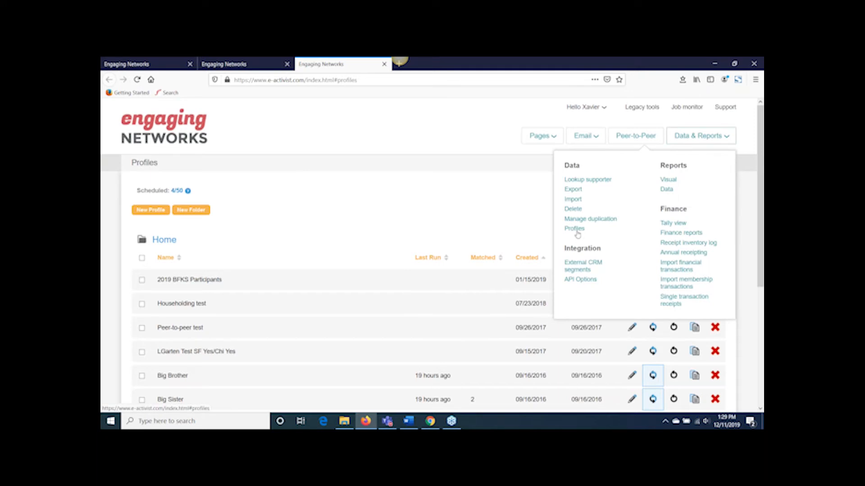
pyautogui.click(455, 221)
pyautogui.scroll(-3, 451, 208)
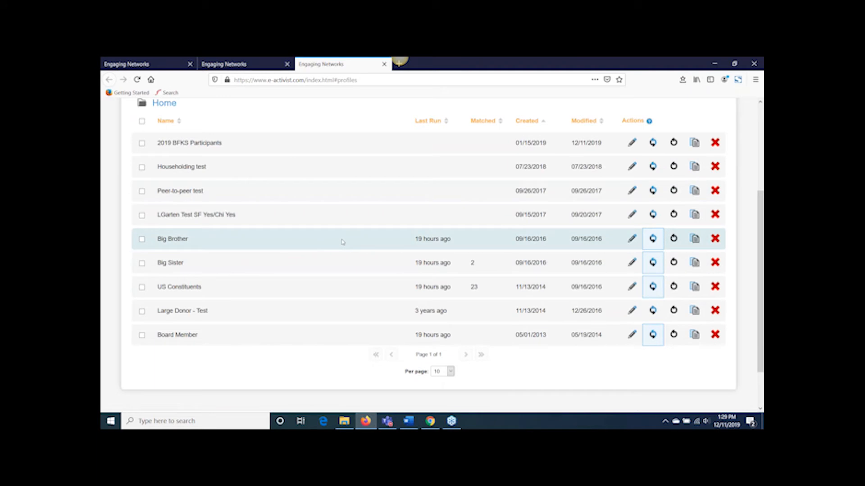
pyautogui.scroll(1, 343, 242)
pyautogui.click(124, 66)
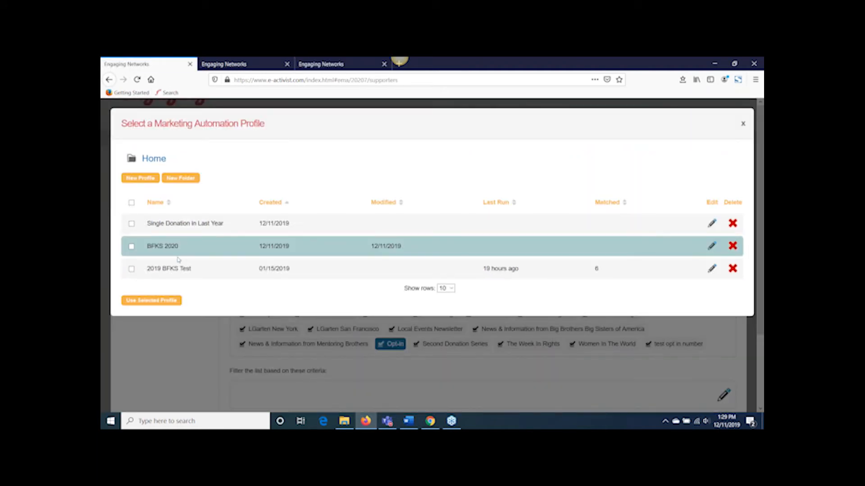
pyautogui.click(332, 65)
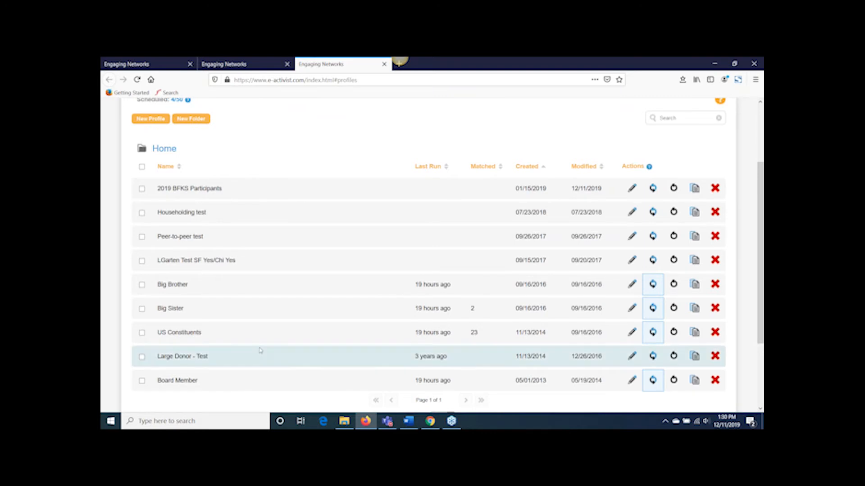
pyautogui.click(151, 65)
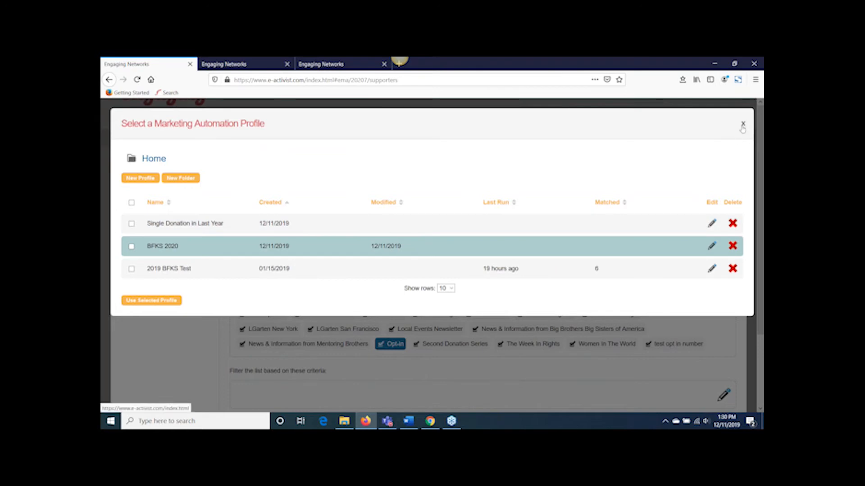
# Step: Leave the Welcome Series automation and open the BFKS 2020 automation's workflow for editing
pyautogui.click(140, 301)
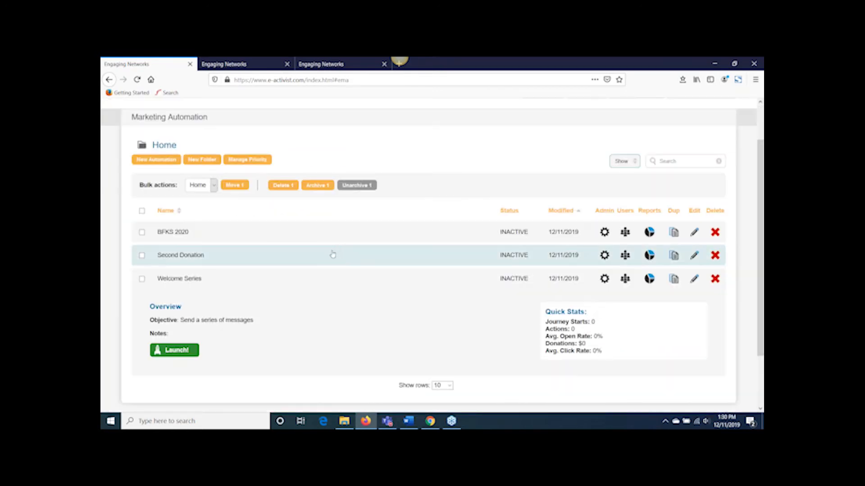
pyautogui.click(332, 234)
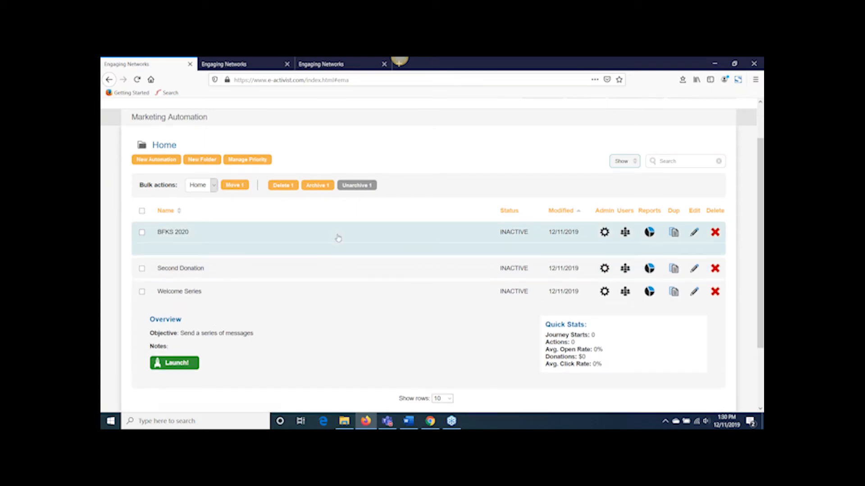
pyautogui.click(693, 233)
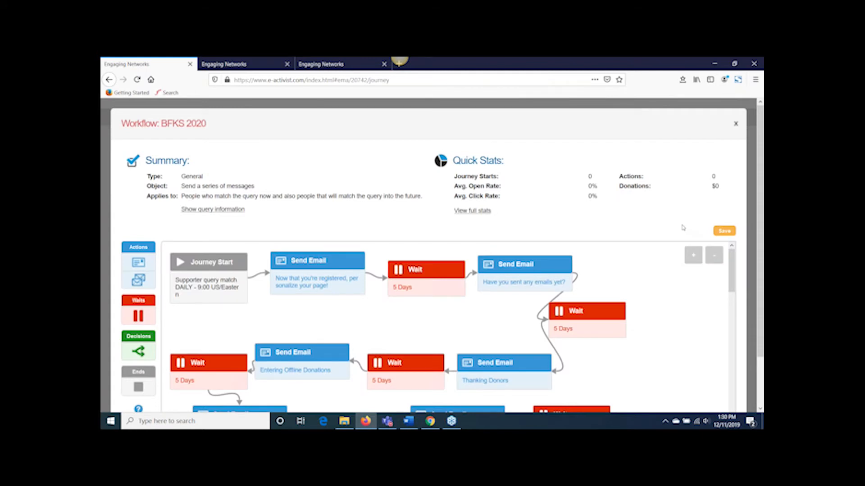
# Step: Examine the BFKS 2020 workflow's sequence of emails and 5-day waits from Journey Start to Journey End
pyautogui.scroll(-2, 653, 202)
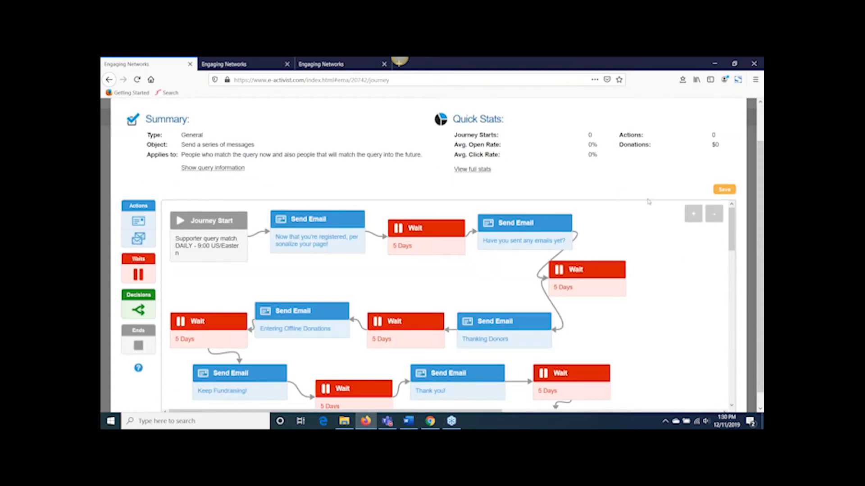
pyautogui.scroll(-1, 647, 201)
pyautogui.scroll(4, 630, 203)
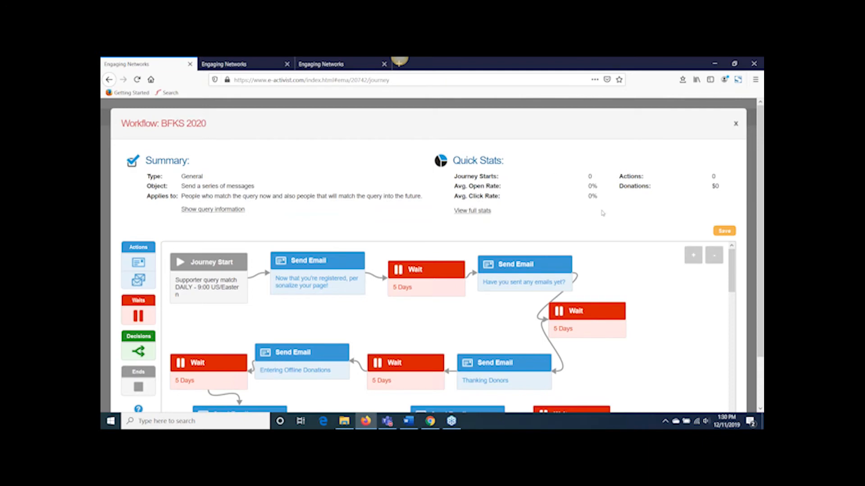
pyautogui.scroll(-5, 622, 238)
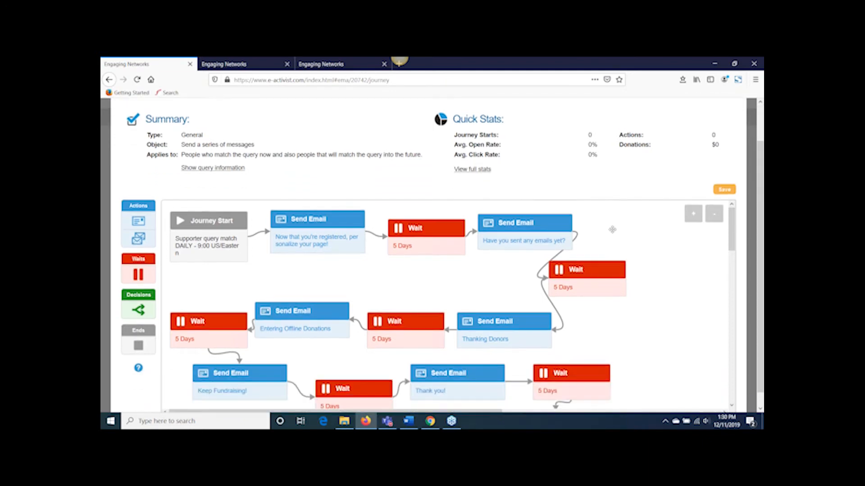
pyautogui.scroll(-2, 641, 254)
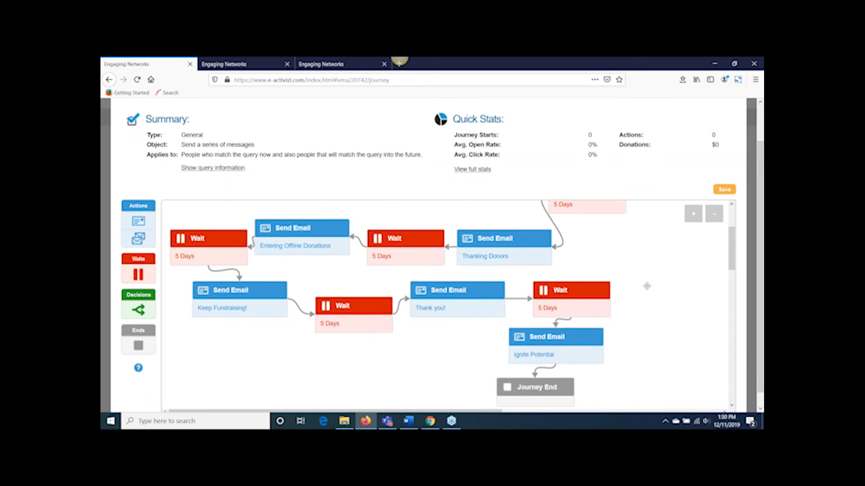
pyautogui.scroll(4, 659, 293)
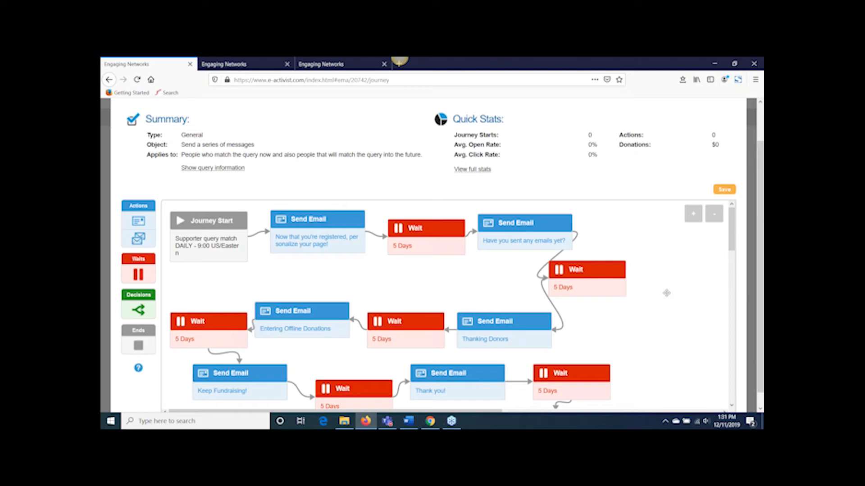
pyautogui.moveTo(220, 230)
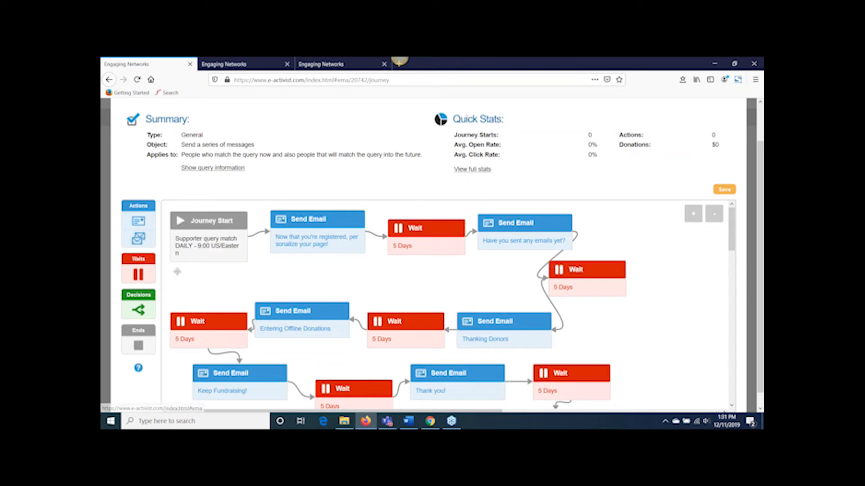
pyautogui.moveTo(275, 252)
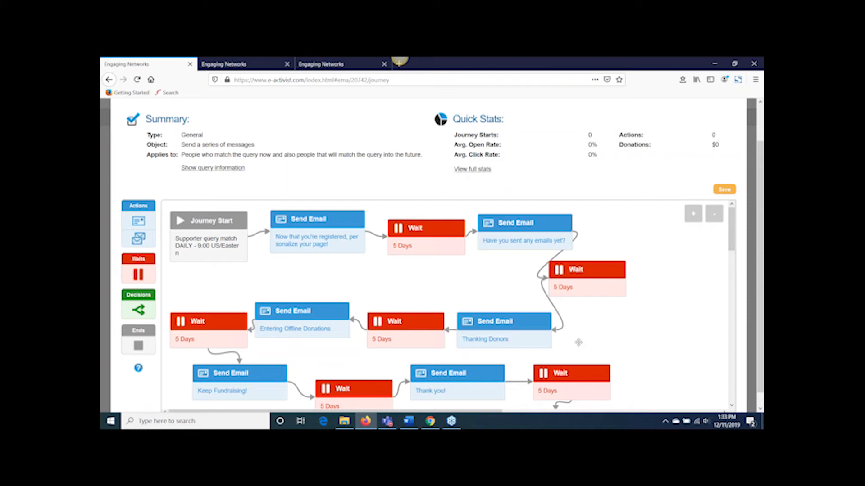
pyautogui.scroll(-3, 675, 336)
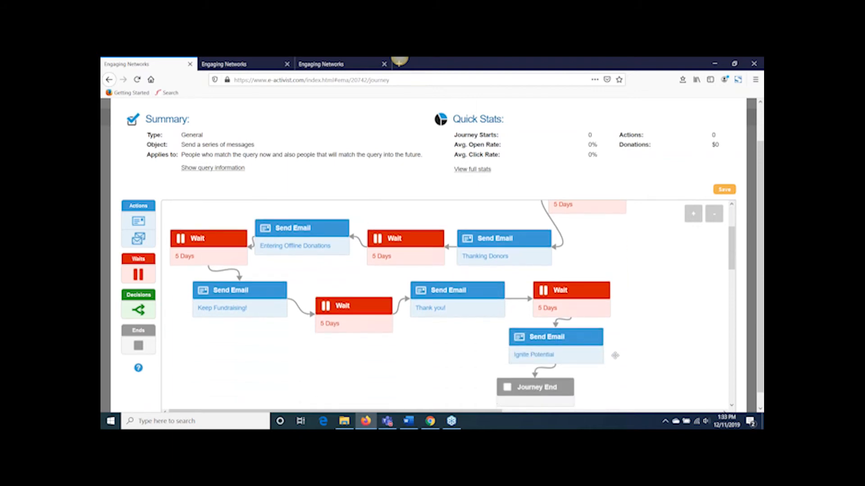
pyautogui.scroll(-2, 634, 342)
pyautogui.moveTo(543, 366)
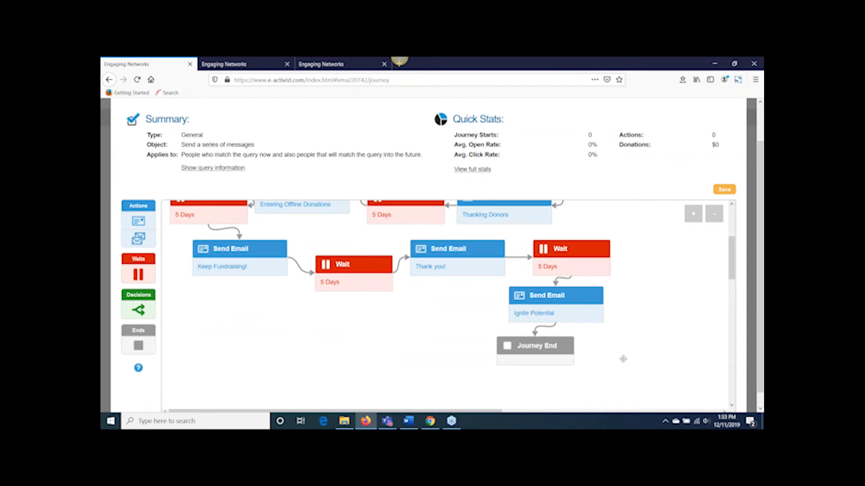
pyautogui.scroll(5, 658, 302)
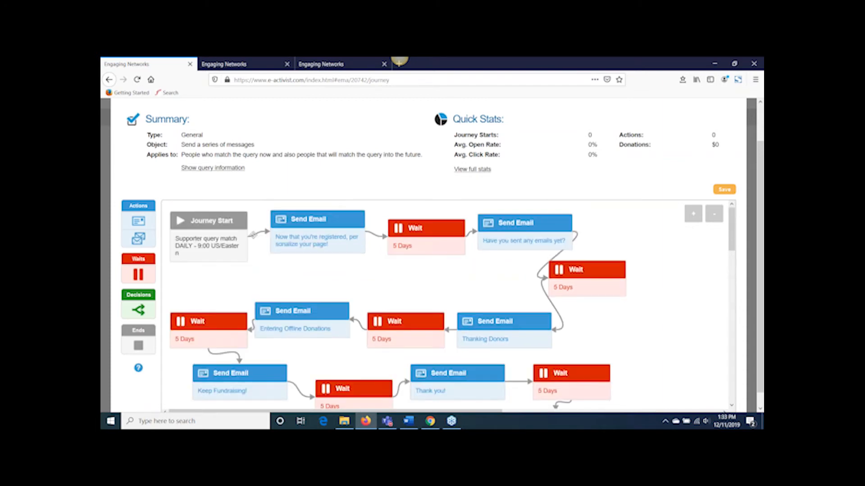
# Step: Open the workflow's first Send Email action and review its settings, content and the email template library
pyautogui.moveTo(316, 238)
pyautogui.moveTo(538, 246)
pyautogui.moveTo(334, 220)
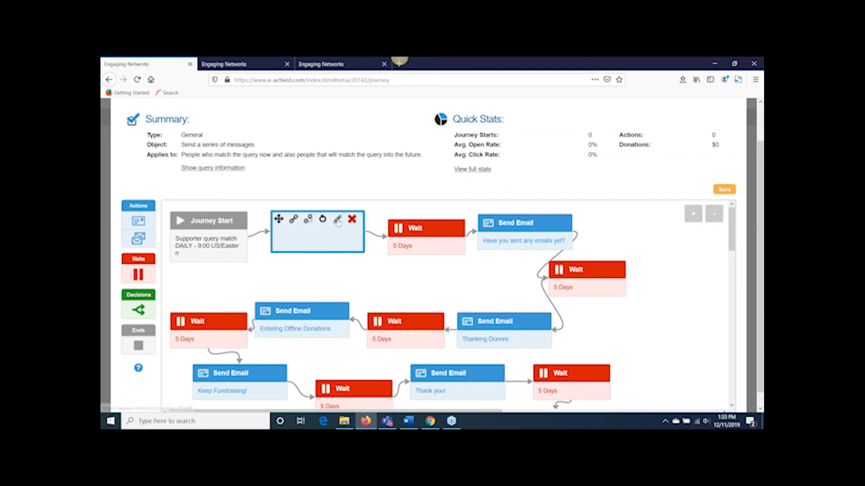
pyautogui.click(338, 220)
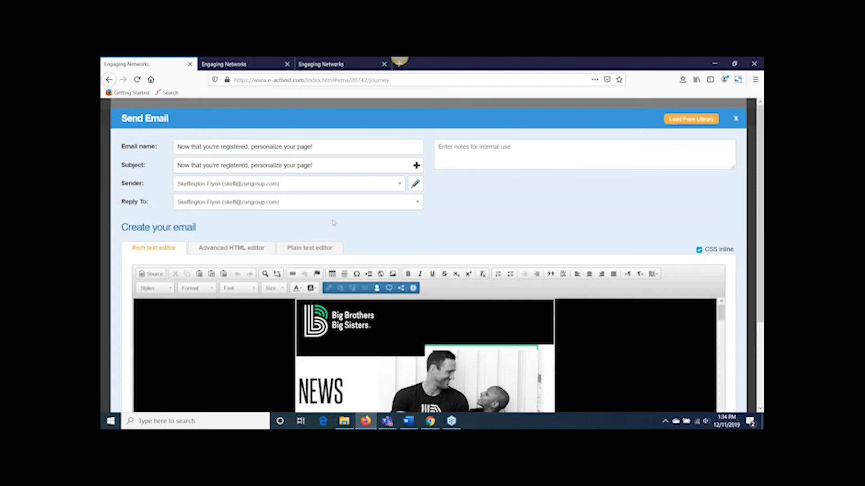
pyautogui.click(698, 120)
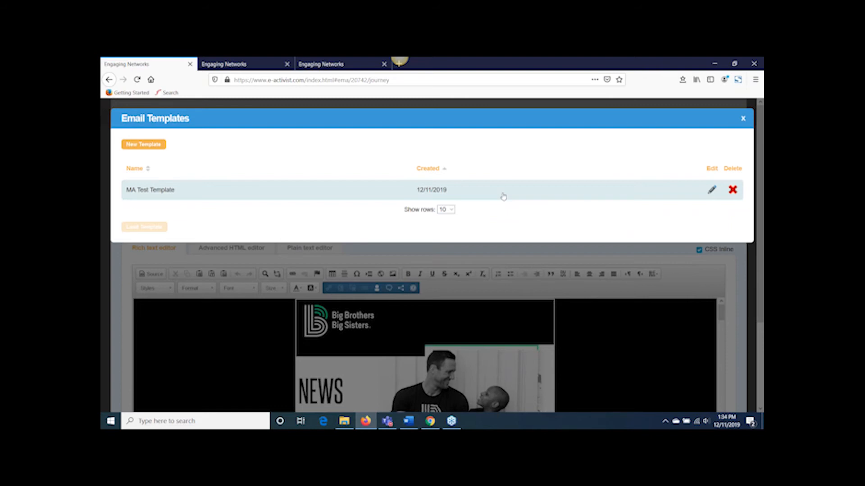
pyautogui.click(743, 120)
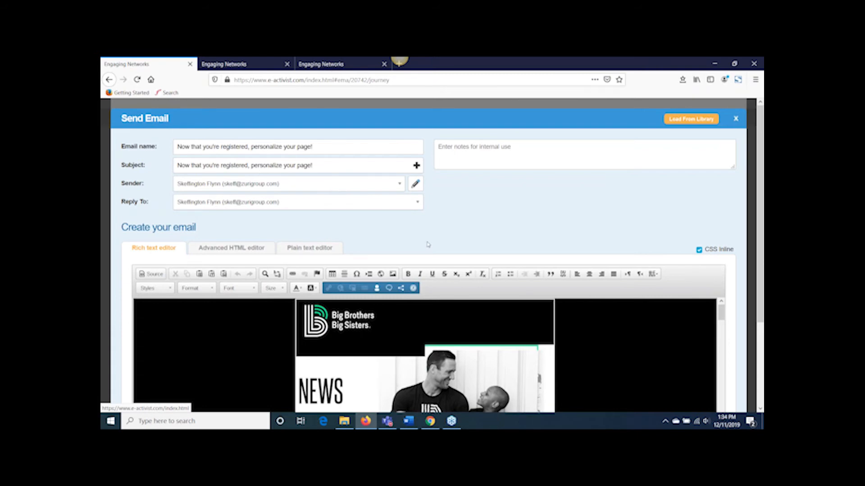
pyautogui.scroll(-2, 425, 244)
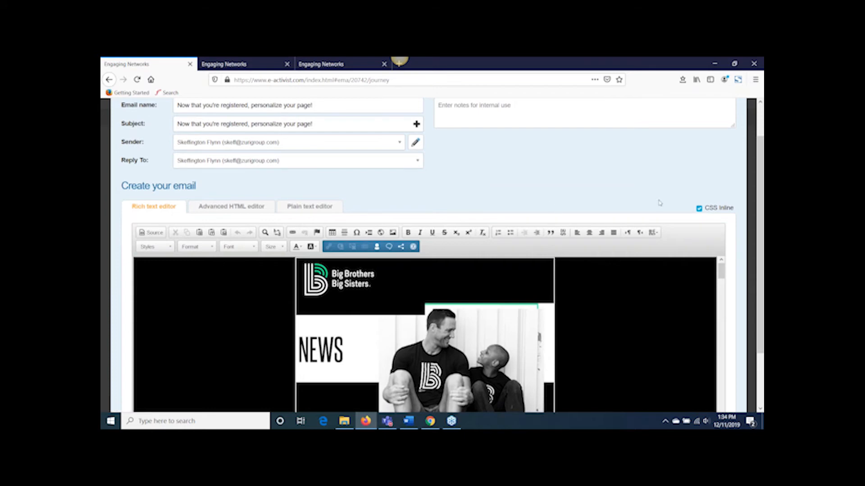
pyautogui.scroll(2, 664, 203)
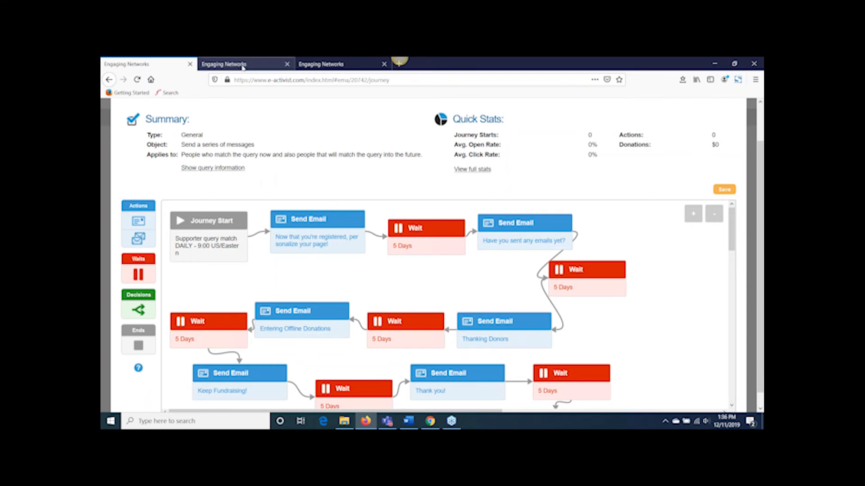
# Step: Switch to the Bowl For Kids Sake peer-to-peer site's emails and review the 50% milestone email's settings and message
pyautogui.click(243, 66)
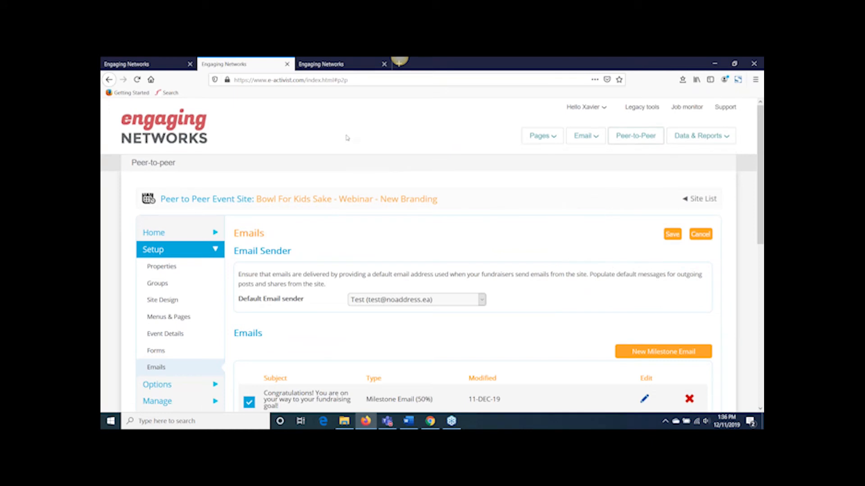
pyautogui.scroll(-1, 346, 138)
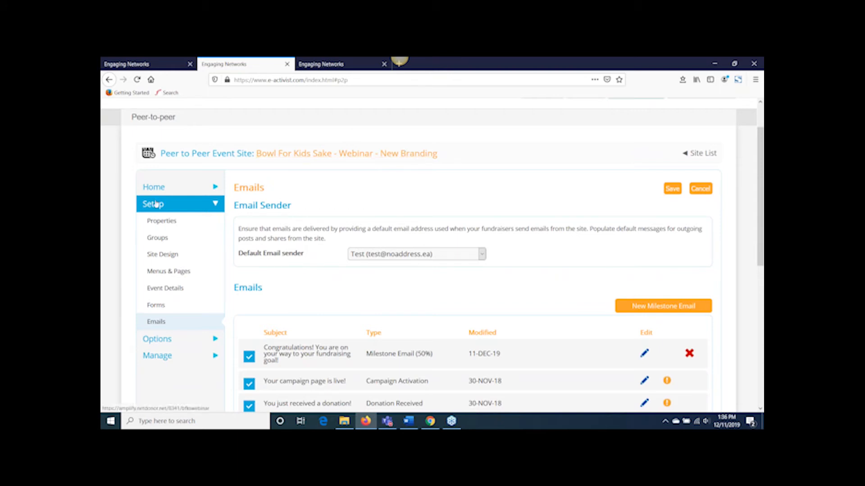
pyautogui.click(663, 306)
pyautogui.click(643, 355)
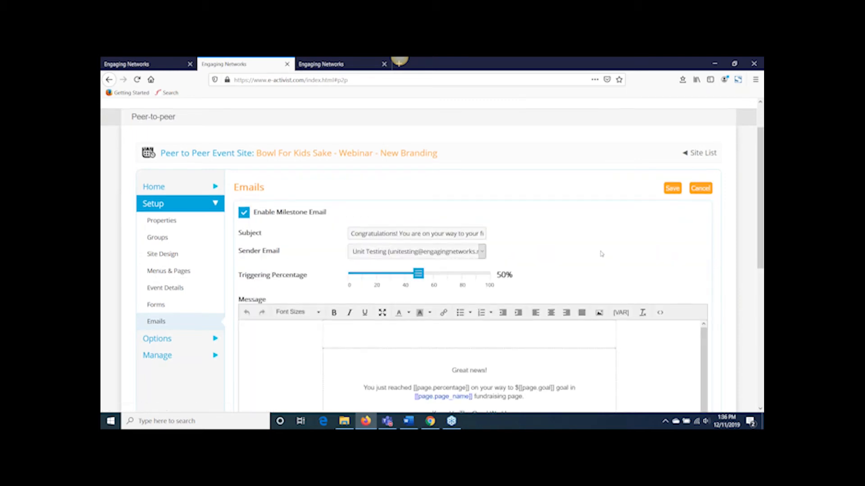
pyautogui.scroll(-2, 590, 264)
pyautogui.scroll(2, 565, 286)
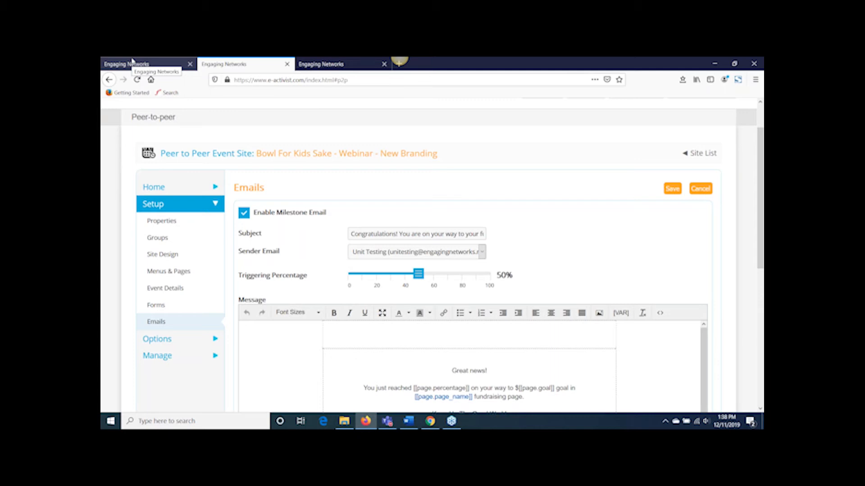
# Step: Return to the peer-to-peer site's email list and compare its automatic emails with the messages in the BFKS 2020 workflow
pyautogui.click(148, 323)
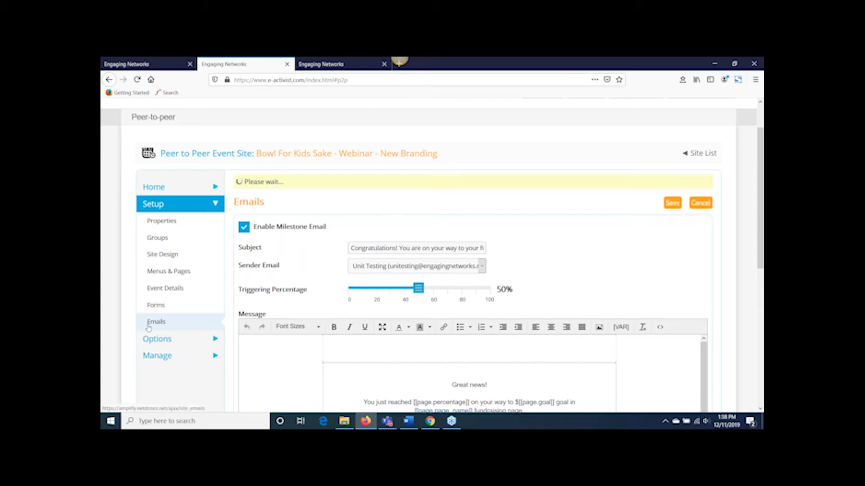
pyautogui.scroll(-4, 347, 290)
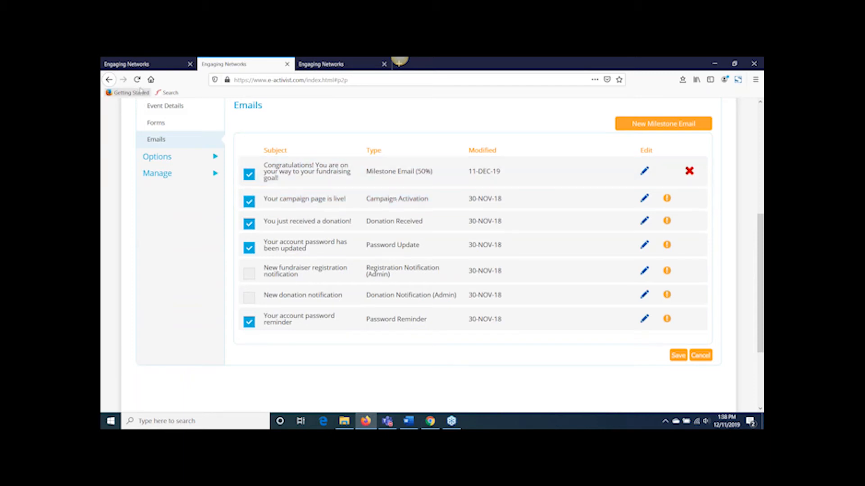
pyautogui.click(141, 69)
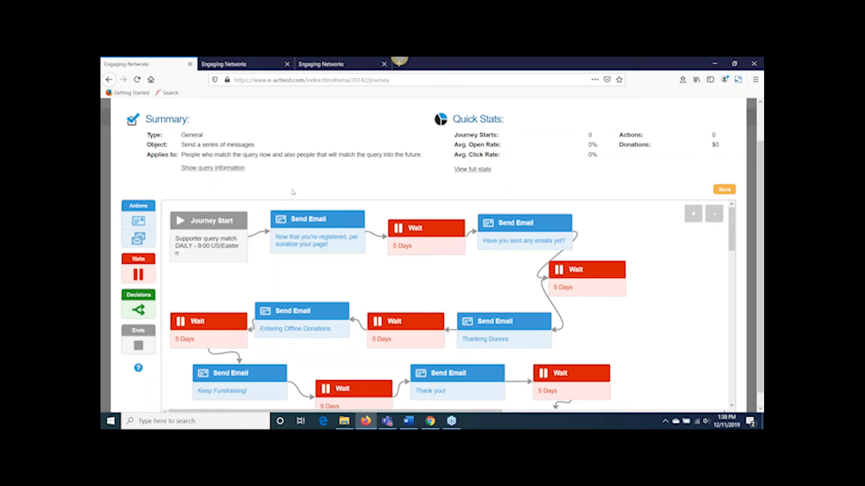
pyautogui.click(240, 65)
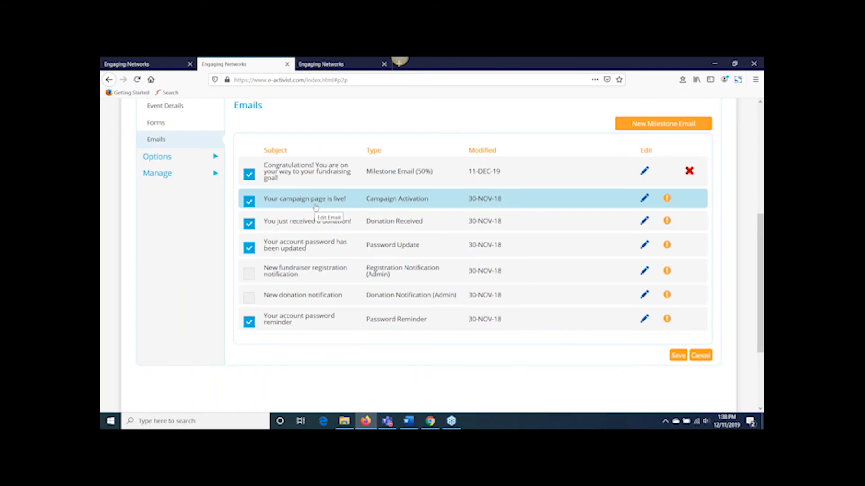
pyautogui.click(131, 64)
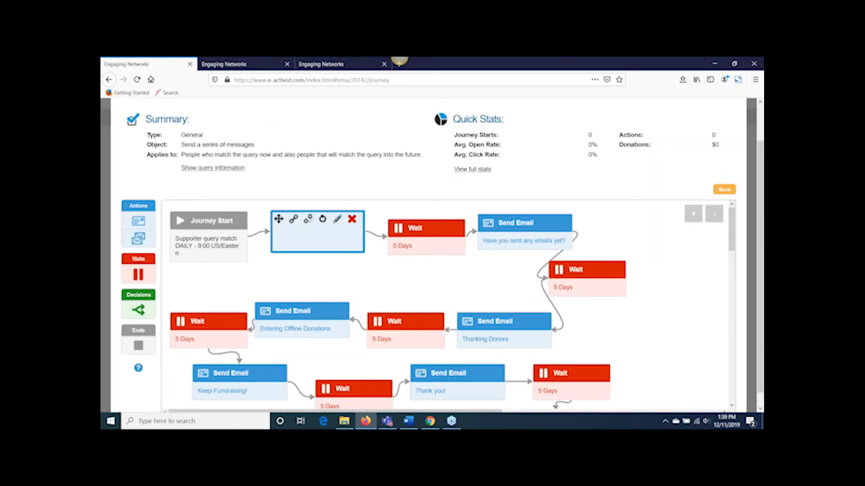
pyautogui.moveTo(235, 253)
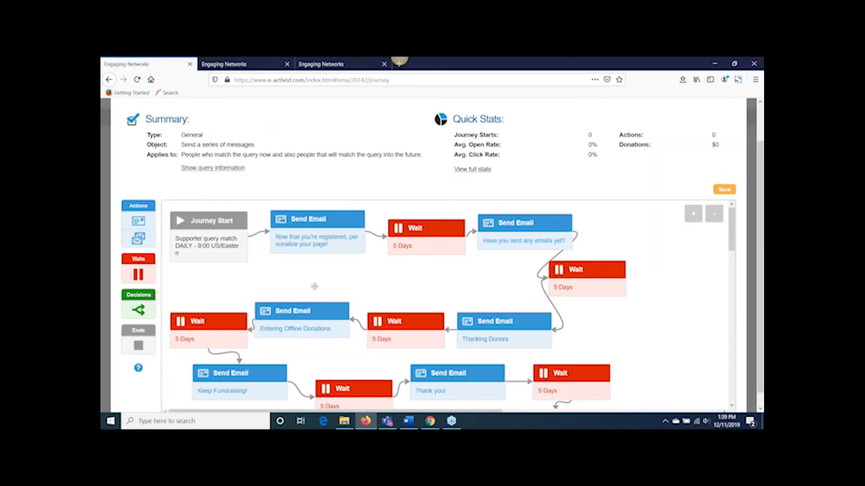
pyautogui.hotkey('ctrl', 'Tab')
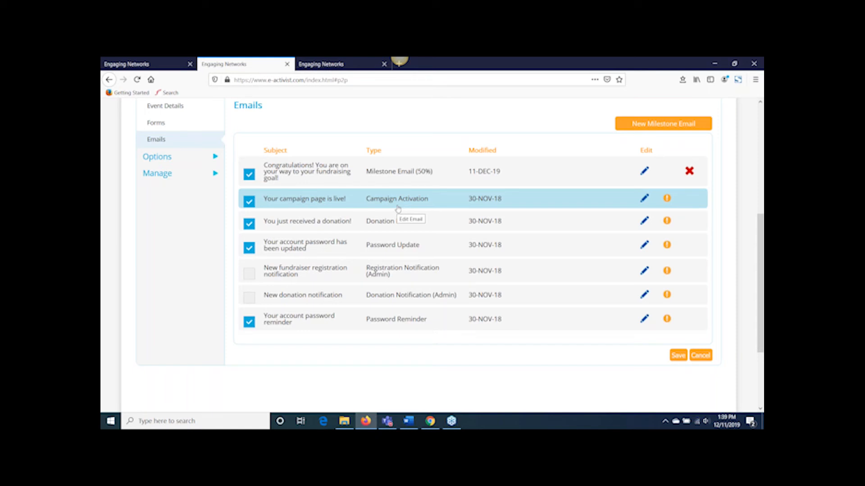
pyautogui.hotkey('ctrl', 'shift', 'Tab')
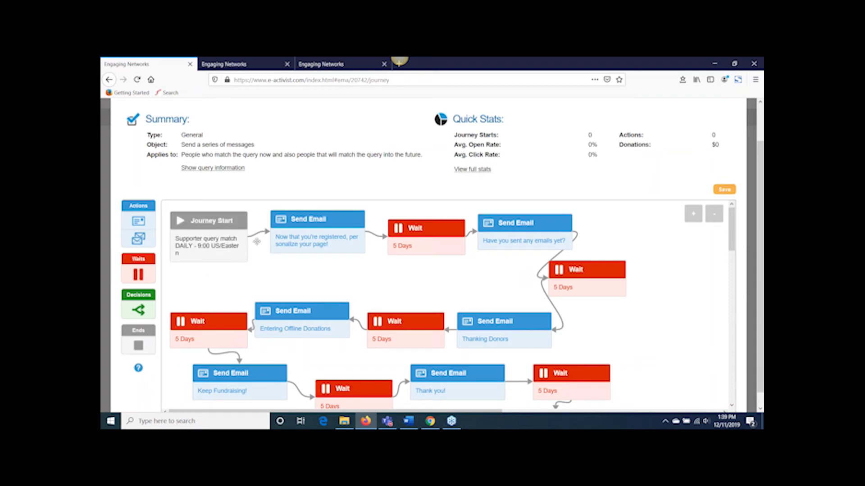
pyautogui.hotkey('ctrl', 'Tab')
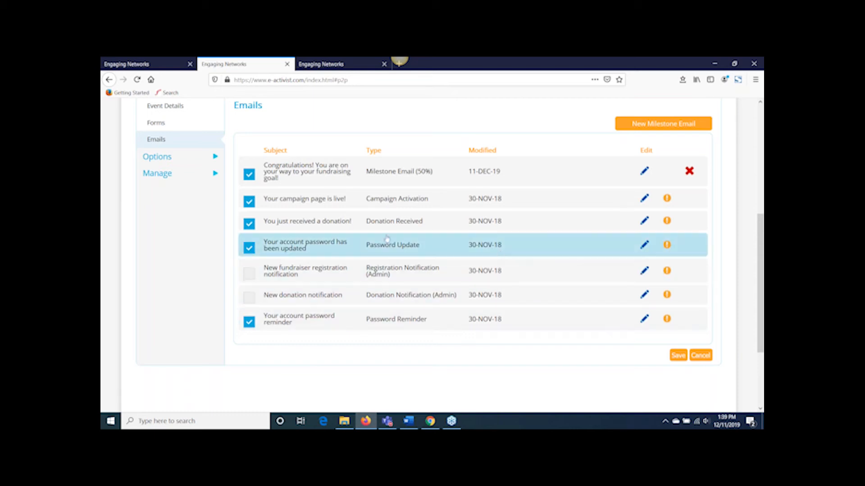
pyautogui.click(147, 64)
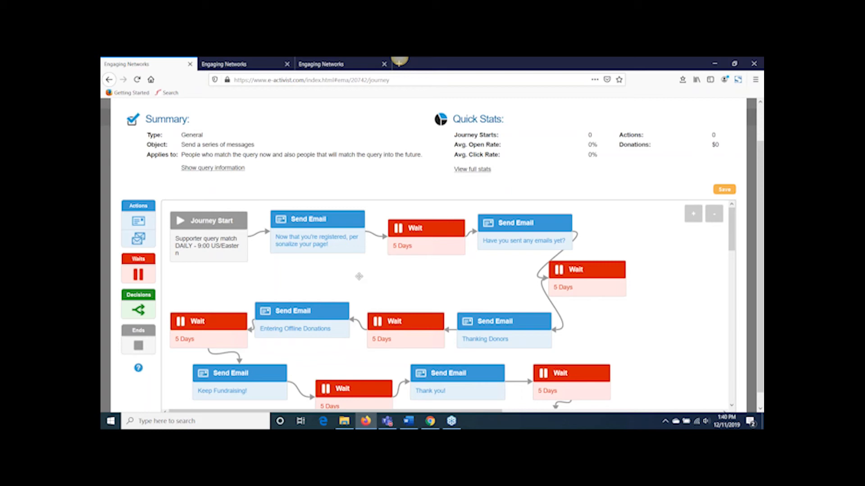
# Step: Close the BFKS 2020 workflow and open the Second Donation automation's workflow for editing
pyautogui.scroll(2, 359, 277)
pyautogui.click(736, 128)
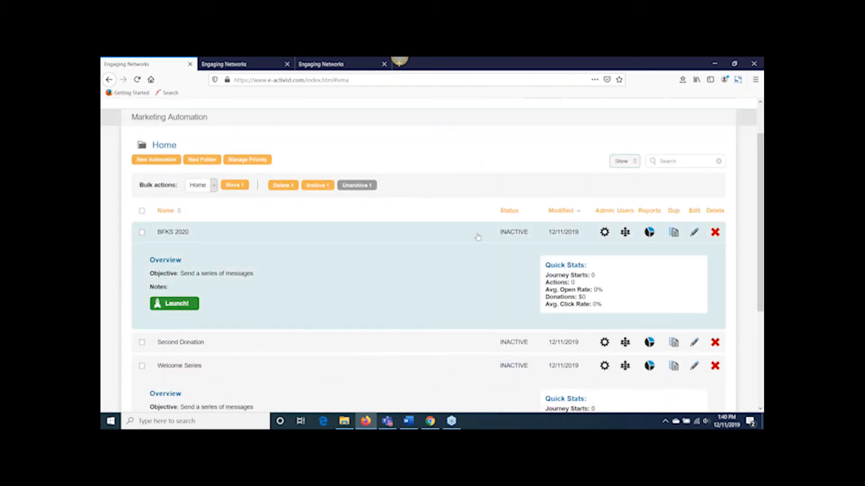
pyautogui.click(466, 239)
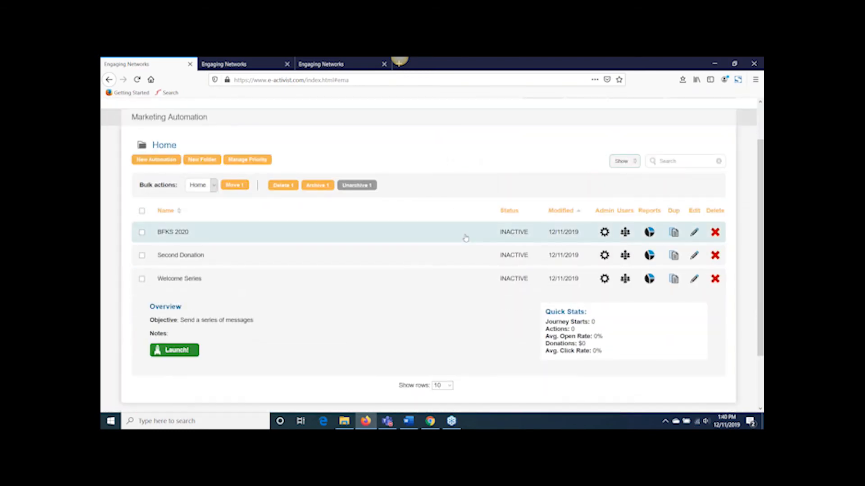
pyautogui.click(424, 256)
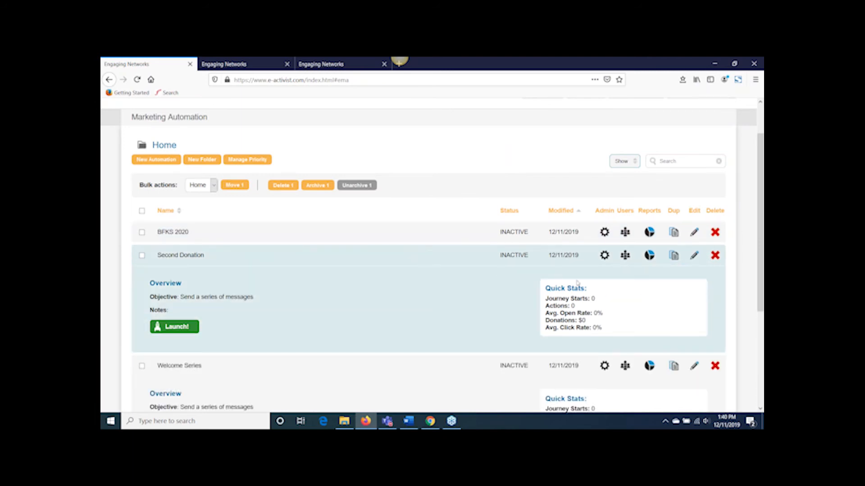
pyautogui.click(694, 256)
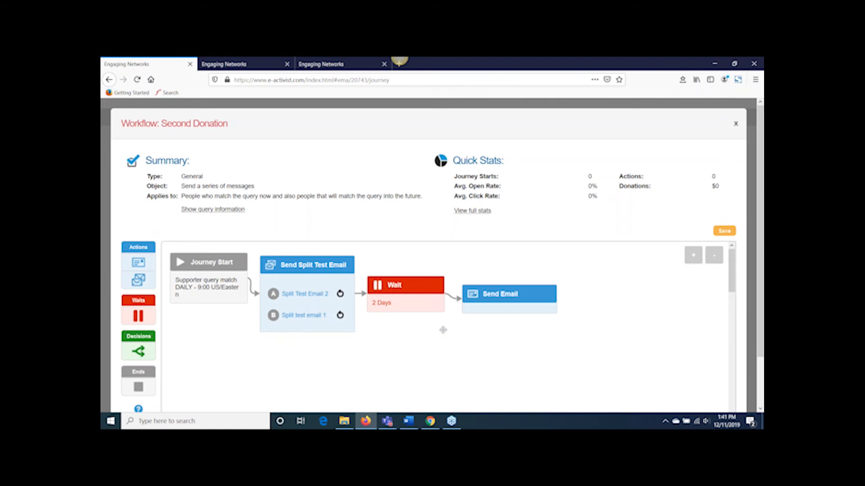
# Step: Add an If decision after the 2 Days wait and delete the existing Send Email action from the workflow
pyautogui.moveTo(138, 352); pyautogui.dragTo(467, 333)
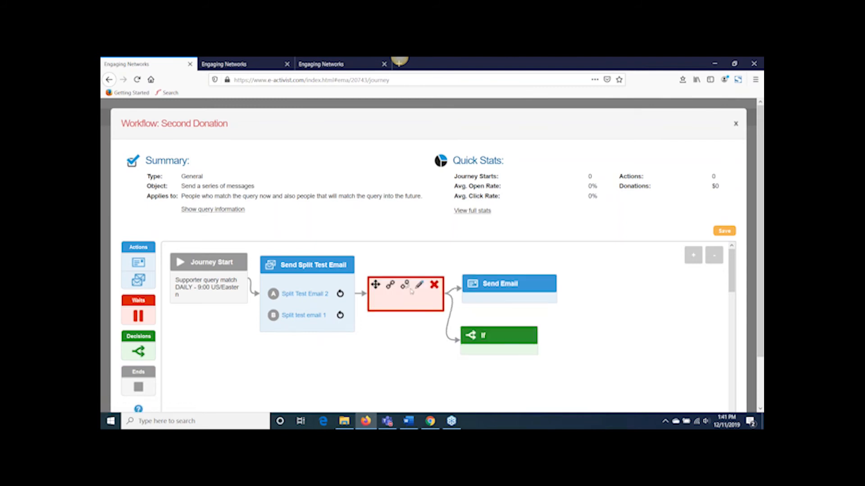
pyautogui.moveTo(468, 353)
pyautogui.moveTo(383, 303)
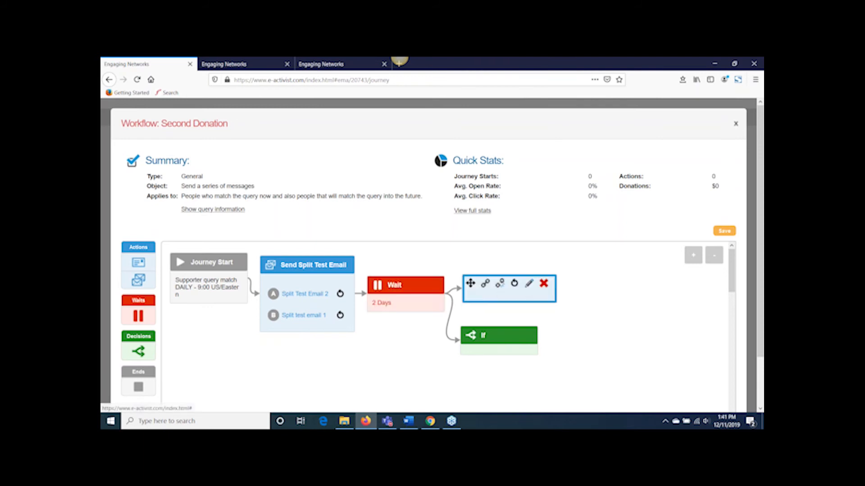
pyautogui.click(543, 284)
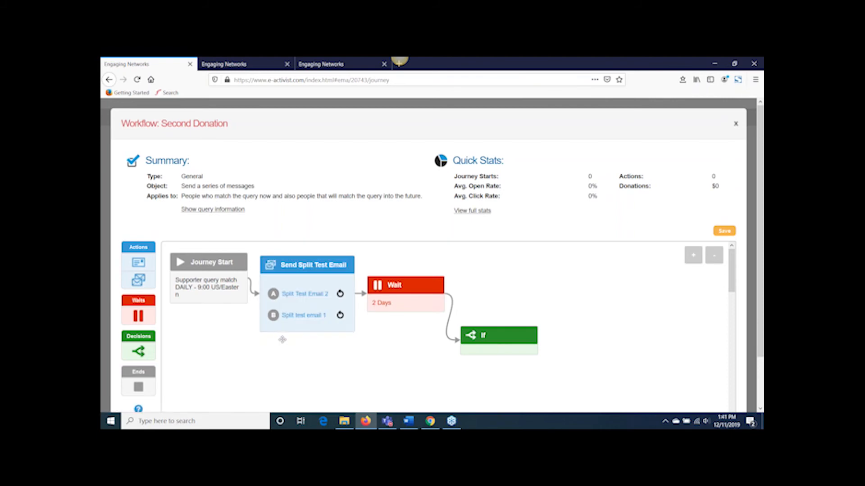
# Step: Set the If decision's condition to the Email Opened response and add a Send Email action following it
pyautogui.moveTo(311, 299)
pyautogui.moveTo(403, 299)
pyautogui.moveTo(513, 339)
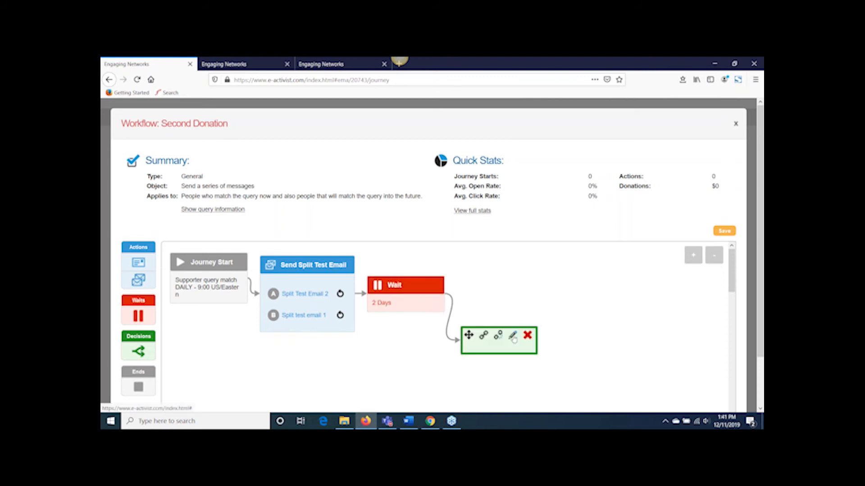
pyautogui.click(513, 338)
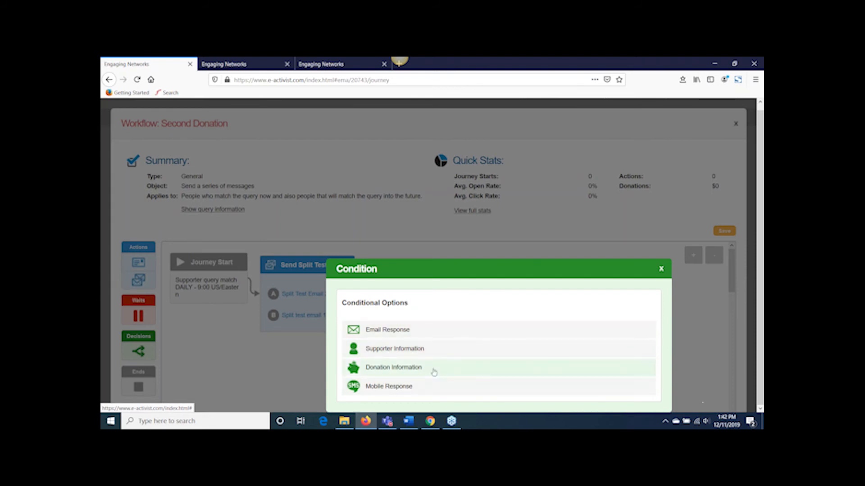
pyautogui.click(437, 335)
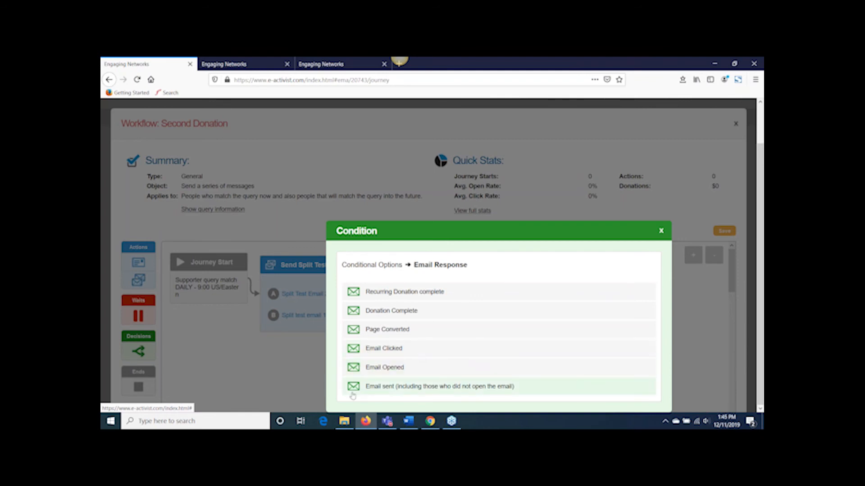
pyautogui.click(392, 370)
pyautogui.click(355, 345)
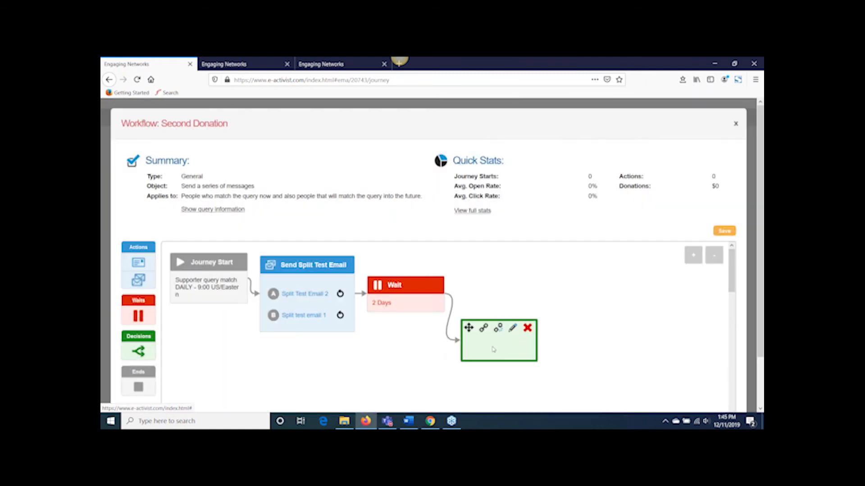
pyautogui.click(137, 263)
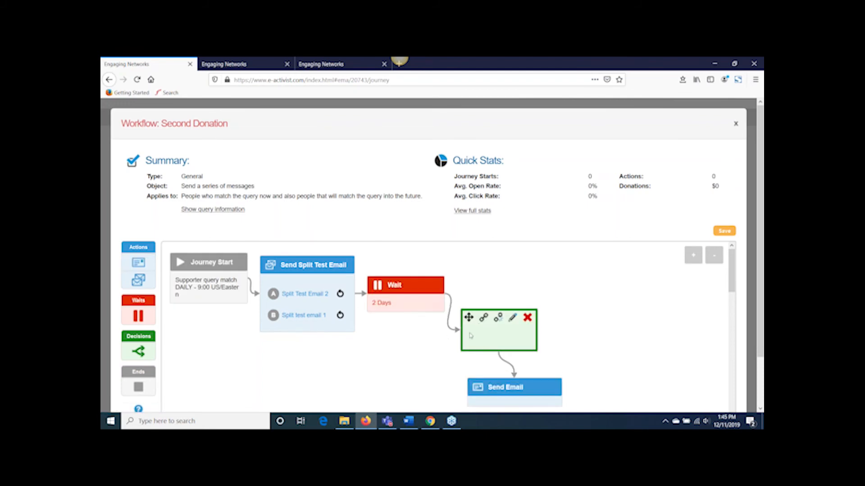
# Step: Add a second If decision after the wait with the Email Response condition "Email sent (including those who did not open the email)" and recheck it
pyautogui.moveTo(138, 351); pyautogui.dragTo(512, 276)
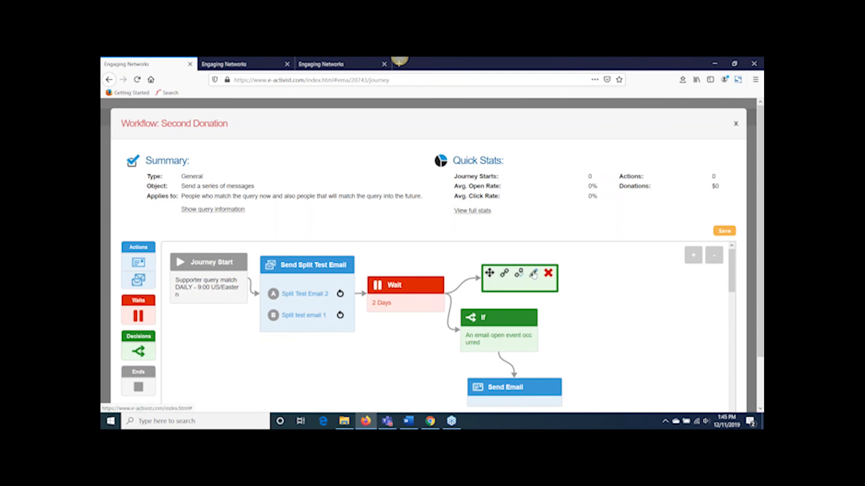
pyautogui.click(533, 274)
pyautogui.click(450, 317)
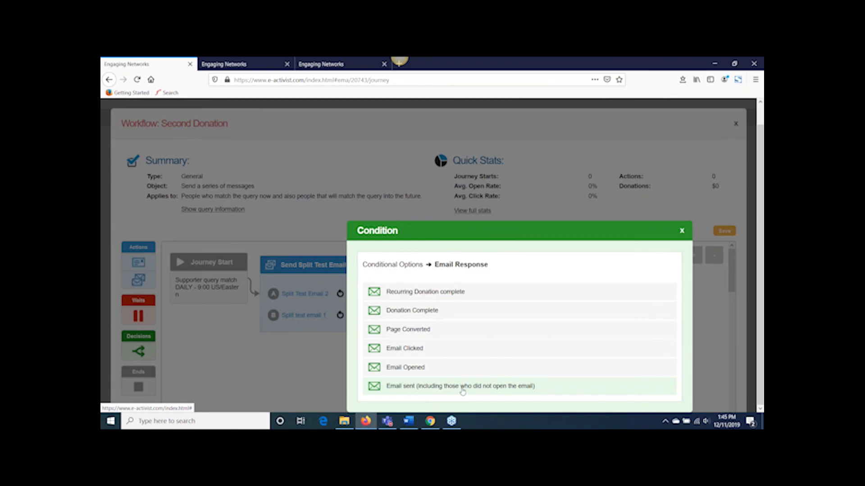
pyautogui.click(462, 392)
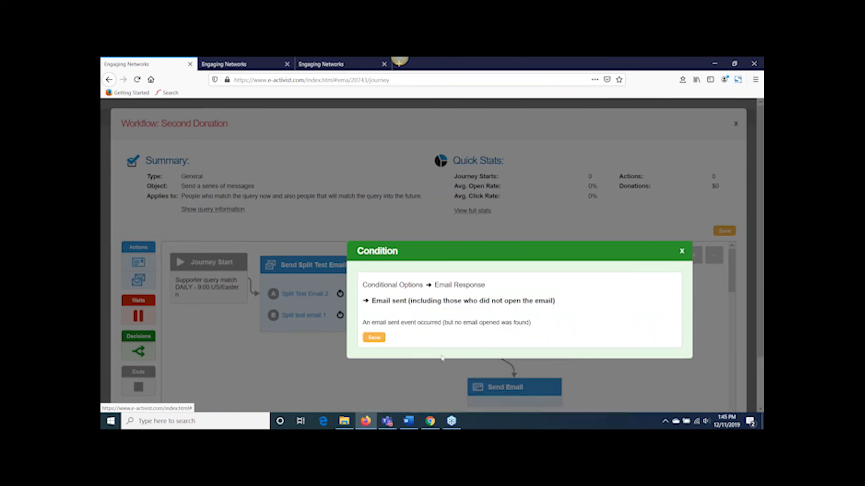
pyautogui.click(376, 338)
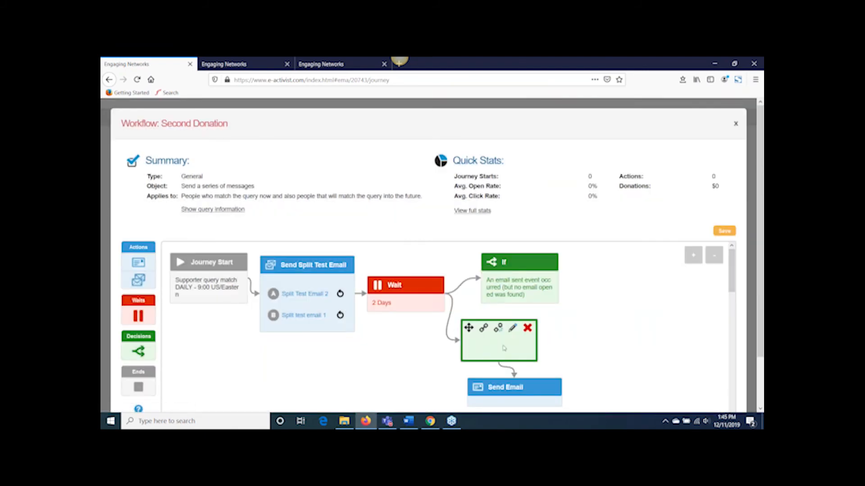
pyautogui.moveTo(505, 292)
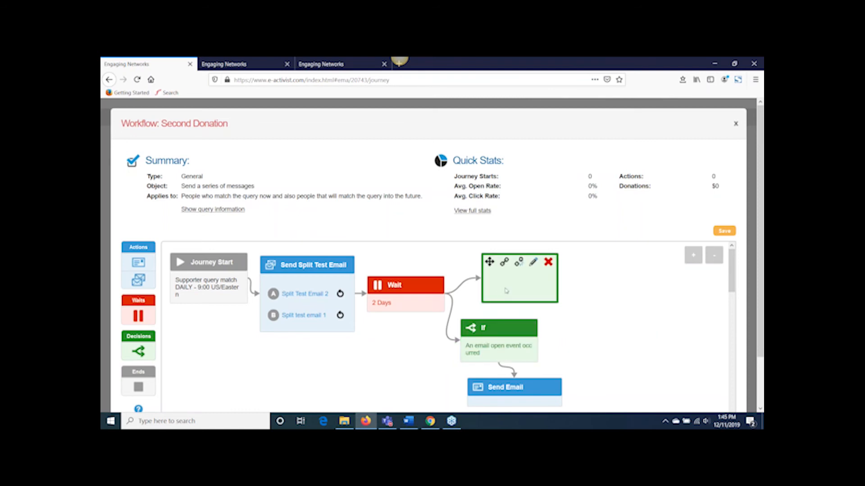
pyautogui.click(534, 264)
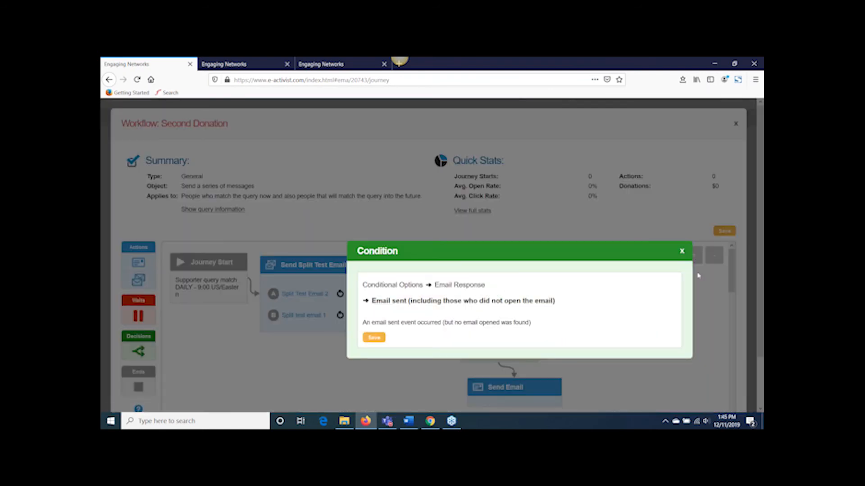
pyautogui.click(682, 251)
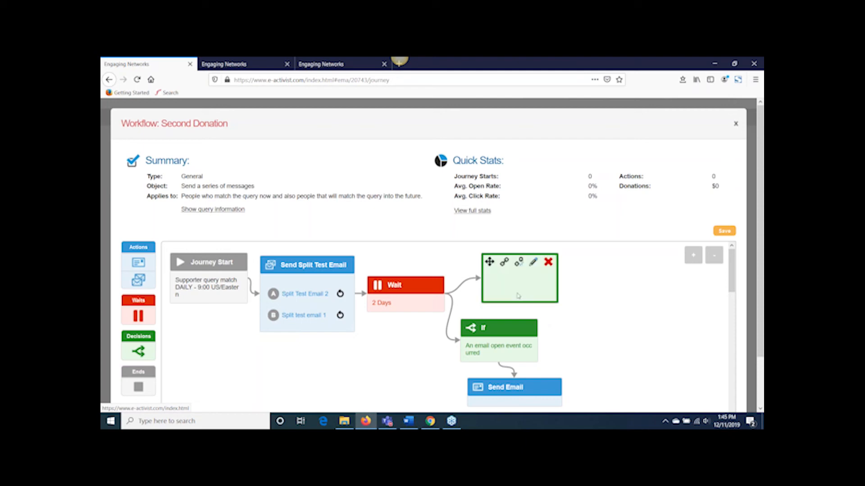
pyautogui.moveTo(512, 279)
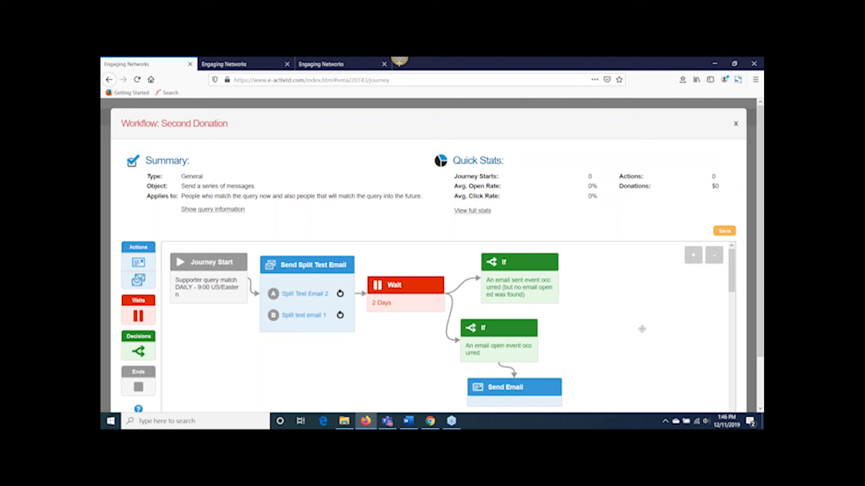
pyautogui.moveTo(508, 356)
pyautogui.moveTo(538, 277)
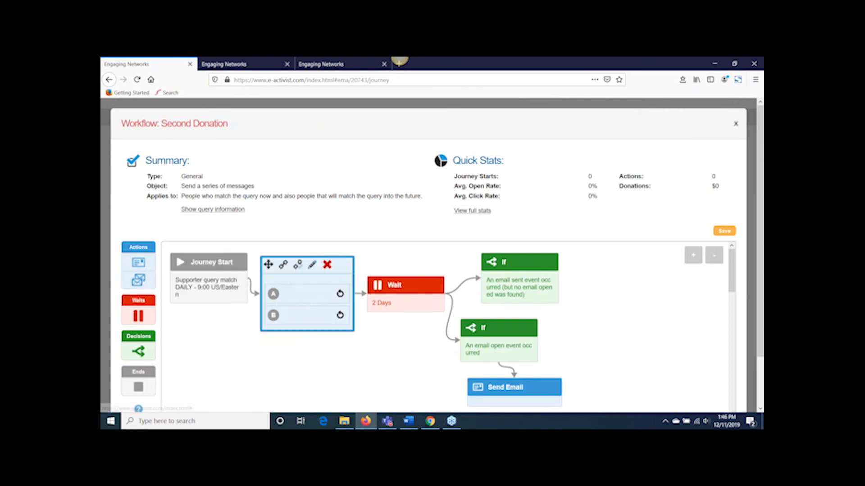
# Step: Add a Send Email action after the unopened-email decision and a third If decision after the wait
pyautogui.moveTo(283, 265); pyautogui.dragTo(582, 276)
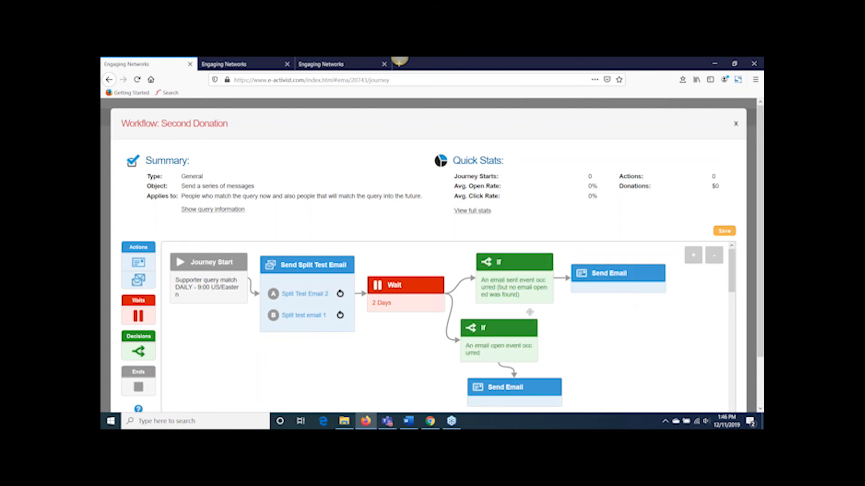
pyautogui.moveTo(138, 352); pyautogui.dragTo(390, 338)
pyautogui.click(425, 336)
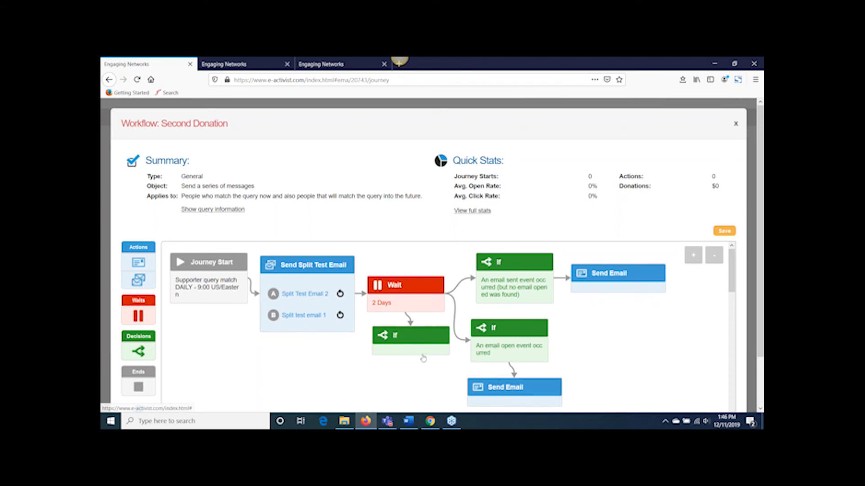
pyautogui.click(346, 376)
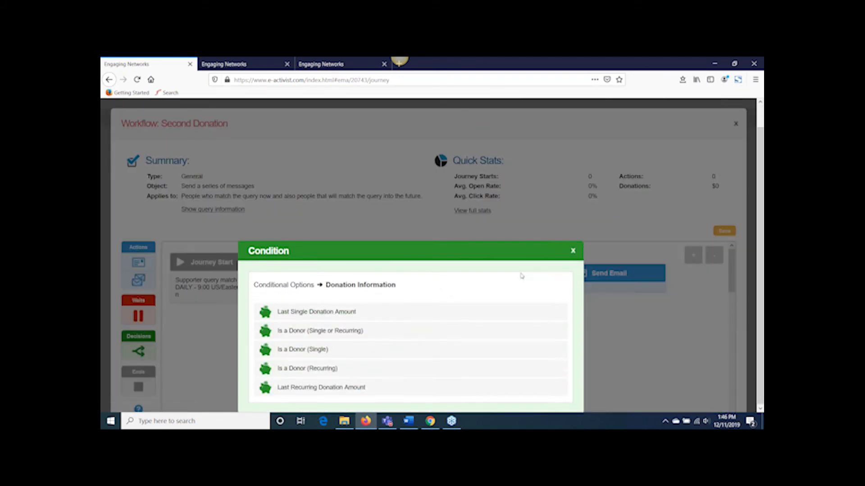
pyautogui.click(500, 307)
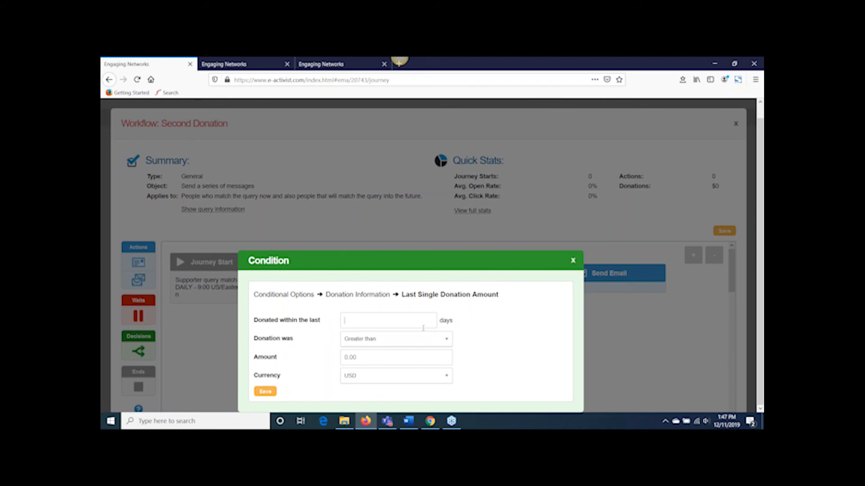
pyautogui.click(463, 264)
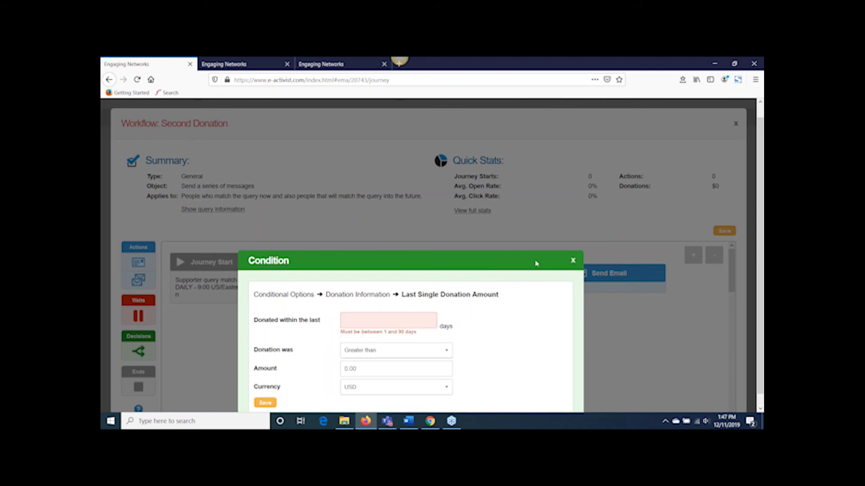
pyautogui.click(570, 263)
# Step: Set the third decision to the Donation Information condition Last Single Donation Amount, donated within the last 2 days, with amount 1
pyautogui.moveTo(423, 341)
pyautogui.click(423, 338)
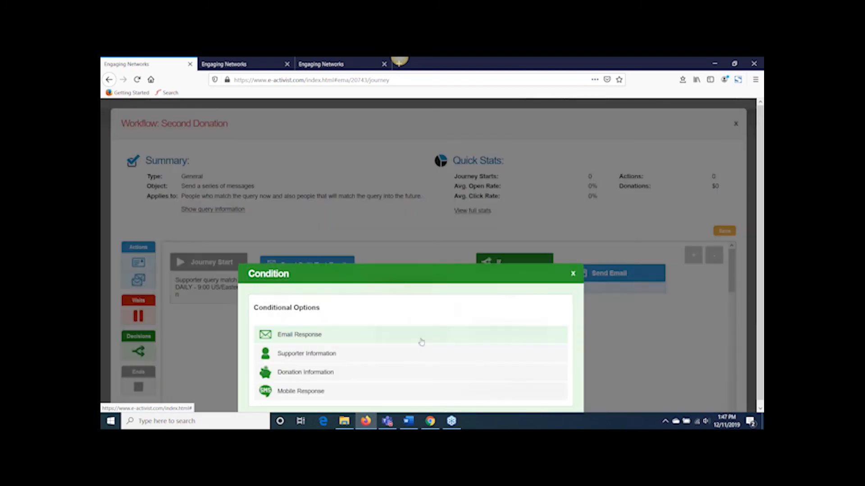
pyautogui.click(356, 379)
pyautogui.click(371, 337)
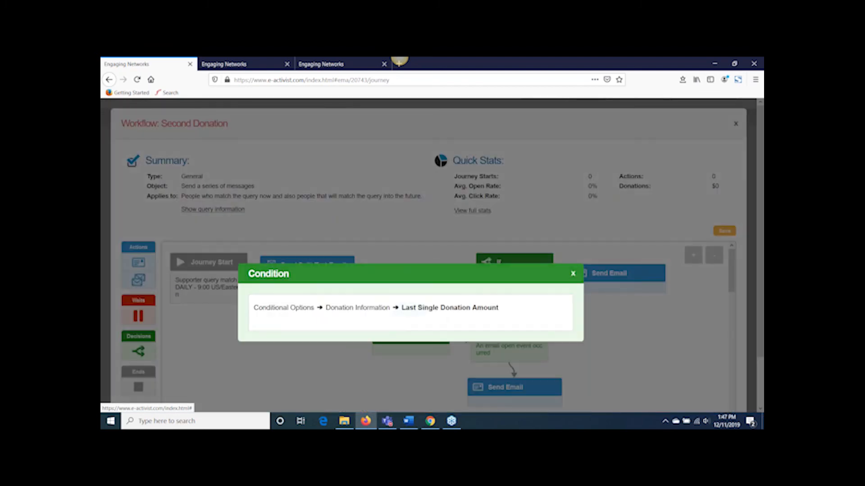
pyautogui.click(421, 336)
pyautogui.write('2')
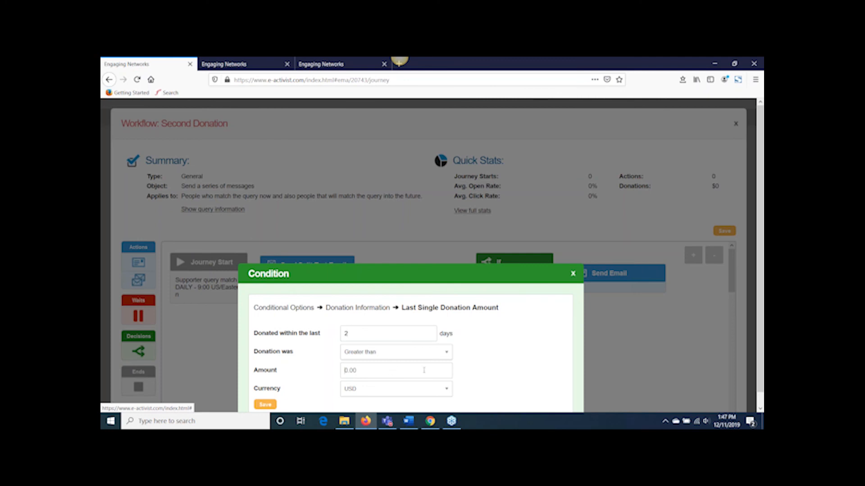
pyautogui.write('1')
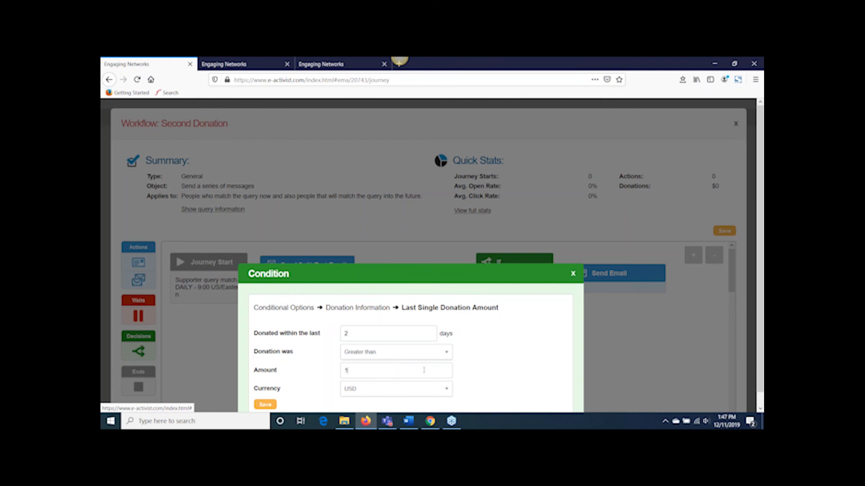
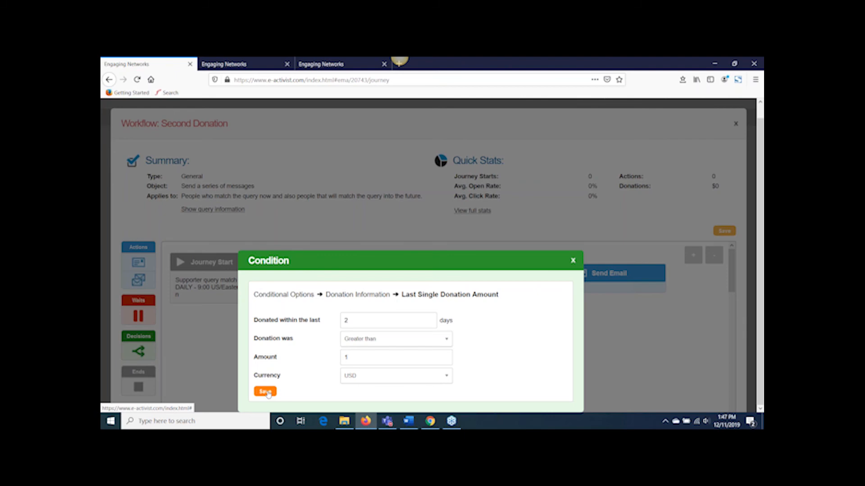
# Step: Save the donation condition and add a Journey End following the donation decision
pyautogui.click(266, 392)
pyautogui.scroll(-2, 407, 289)
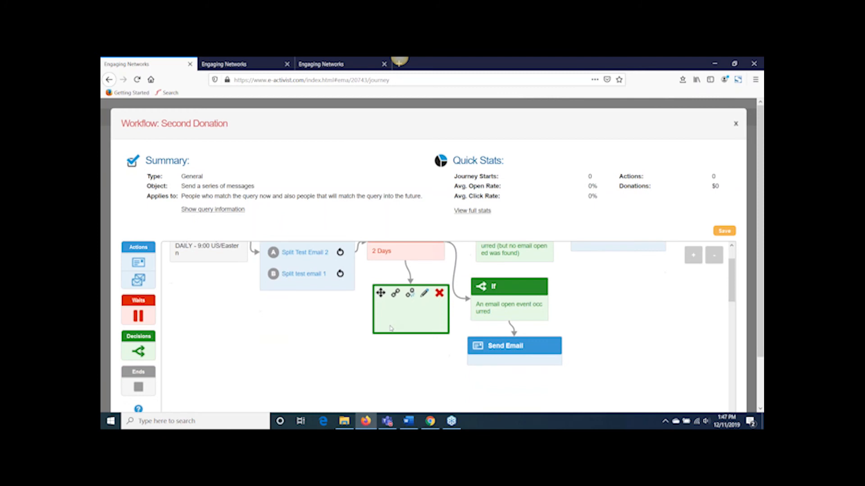
pyautogui.moveTo(138, 387); pyautogui.dragTo(333, 381)
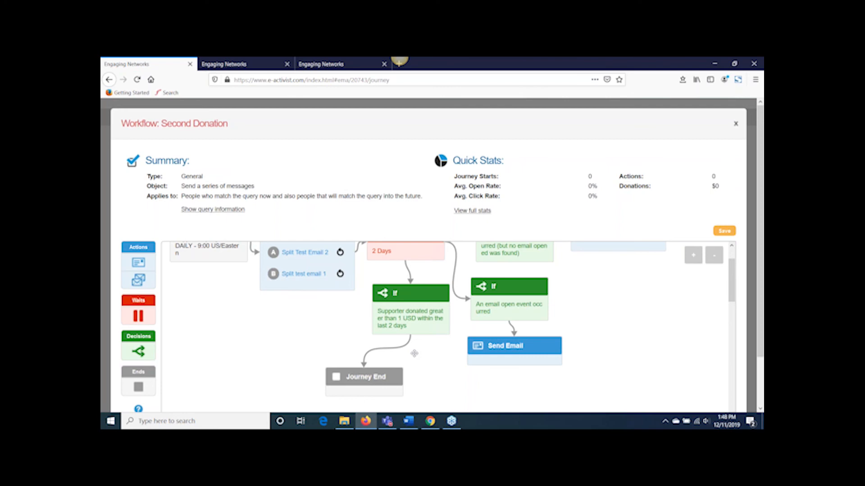
pyautogui.moveTo(420, 321)
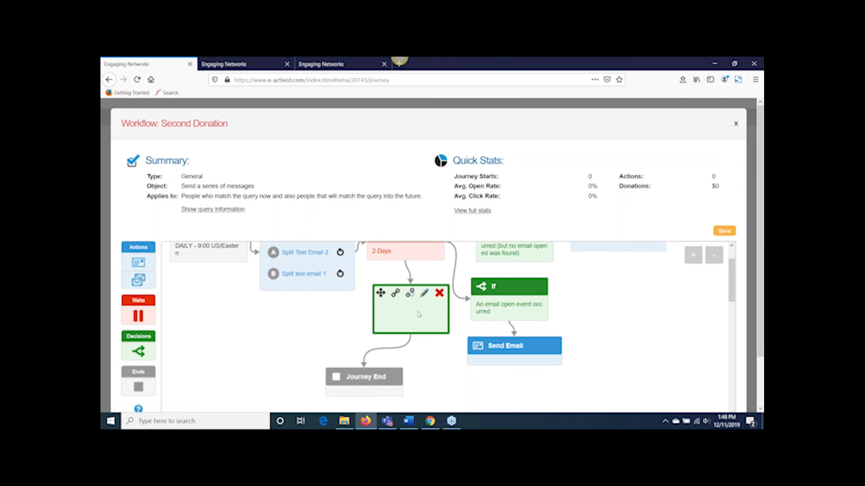
pyautogui.moveTo(362, 386)
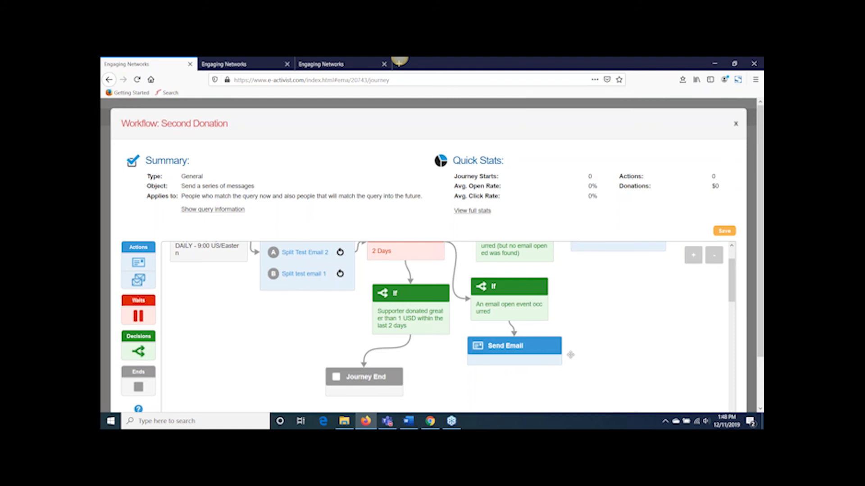
# Step: Review the active emails and current results of the split test email that follows Journey Start
pyautogui.scroll(2, 454, 321)
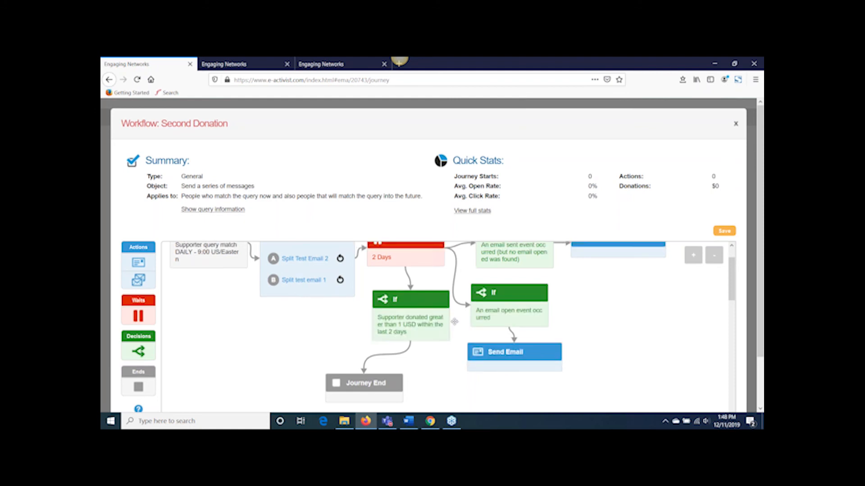
pyautogui.scroll(3, 454, 321)
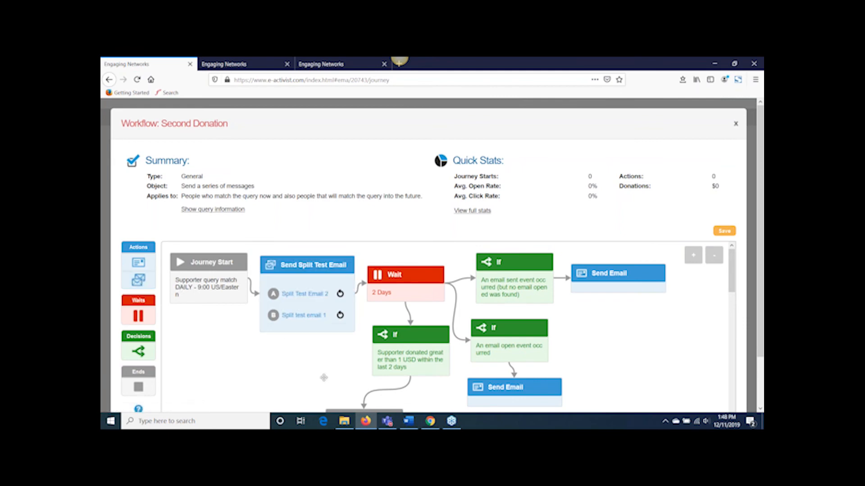
pyautogui.moveTo(313, 297)
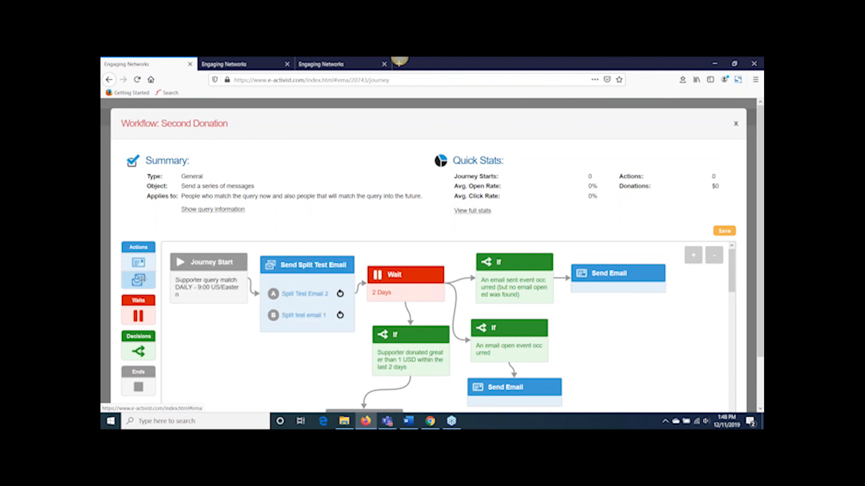
pyautogui.click(311, 266)
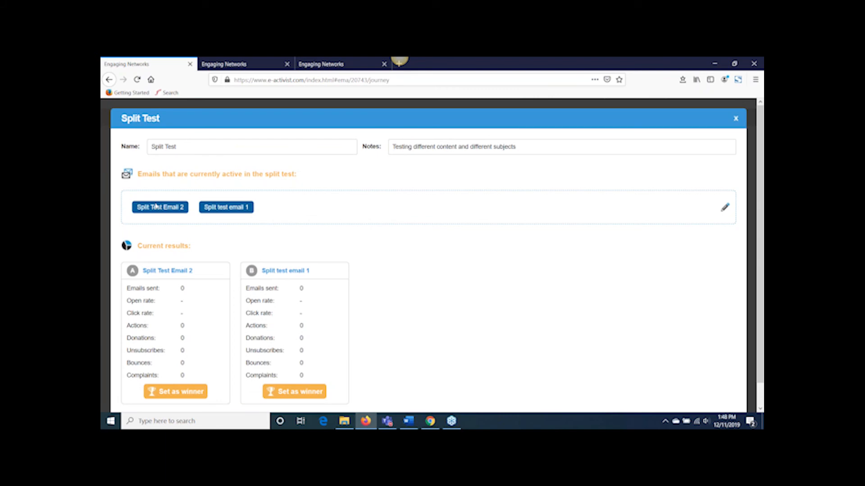
pyautogui.click(737, 120)
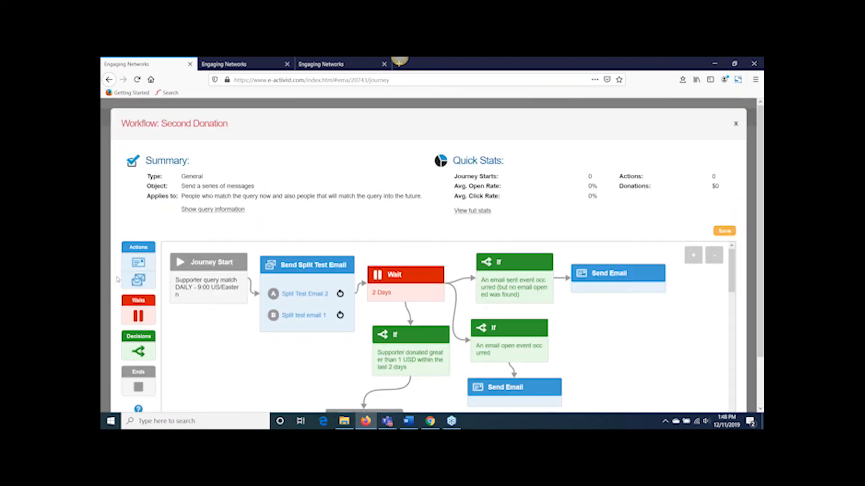
# Step: Add a Send Split Test Email action below the unopened-email decision and delete the Send Email action following that decision
pyautogui.moveTo(310, 301); pyautogui.dragTo(530, 326)
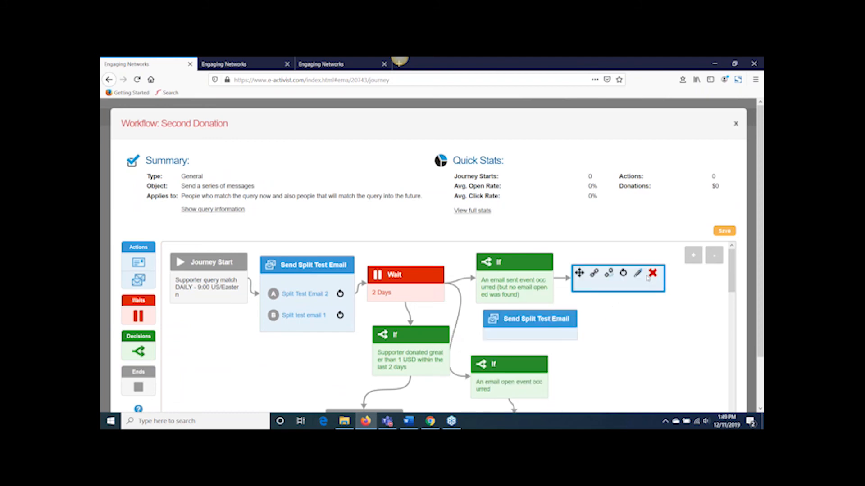
pyautogui.moveTo(540, 328)
pyautogui.moveTo(582, 280); pyautogui.dragTo(546, 321)
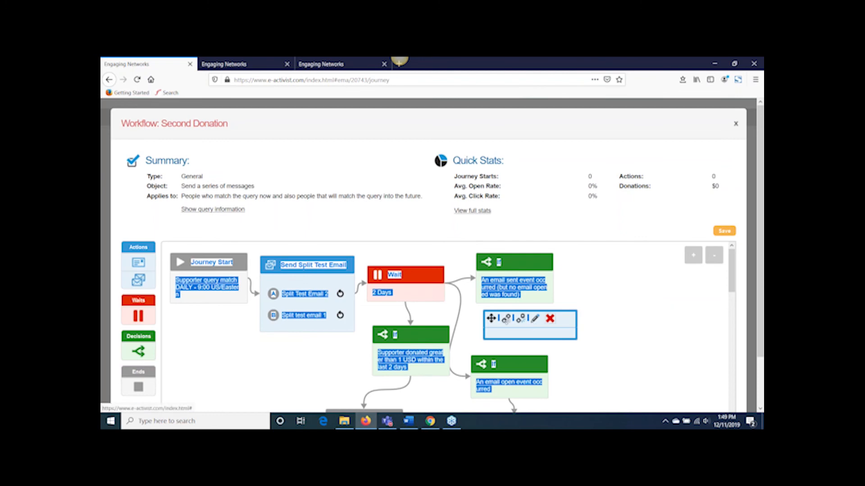
pyautogui.click(511, 295)
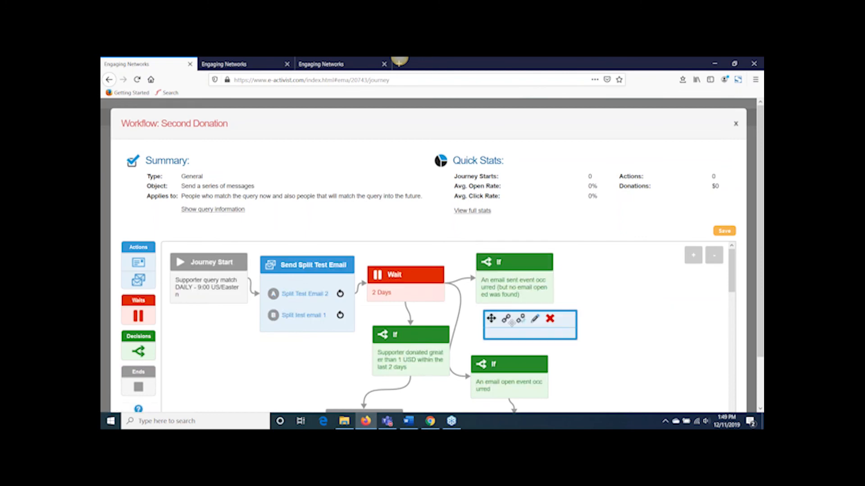
# Step: Name the new split test Split and enter the notes Testing subject lines
pyautogui.click(534, 319)
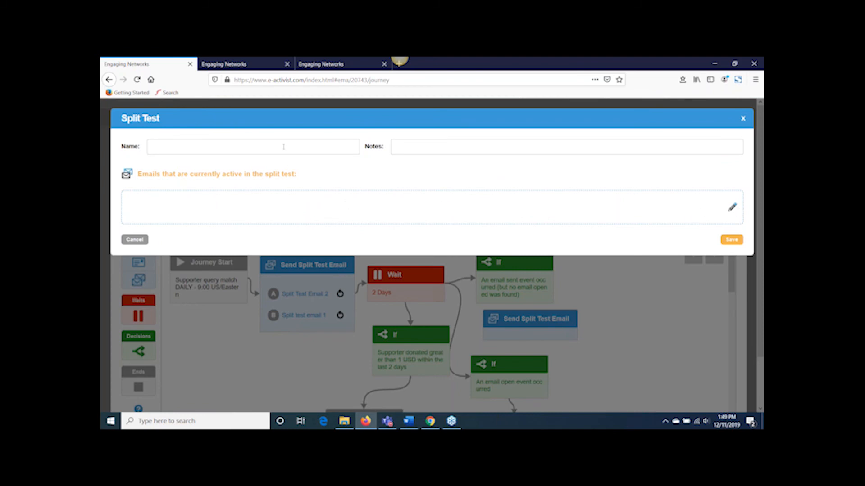
pyautogui.write('Split')
pyautogui.press('Tab')
pyautogui.write('Testing subject lines')
# Step: Create a new email for the split test and choose the same staff contact as sender and reply-to
pyautogui.click(731, 208)
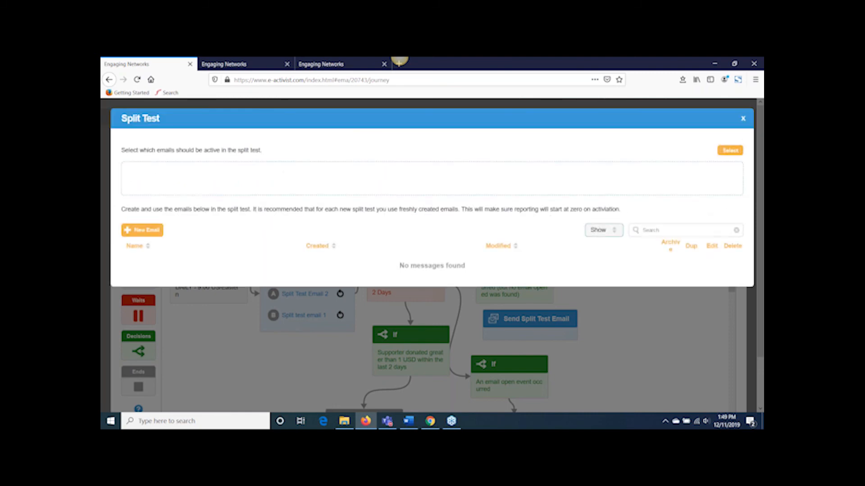
pyautogui.click(148, 230)
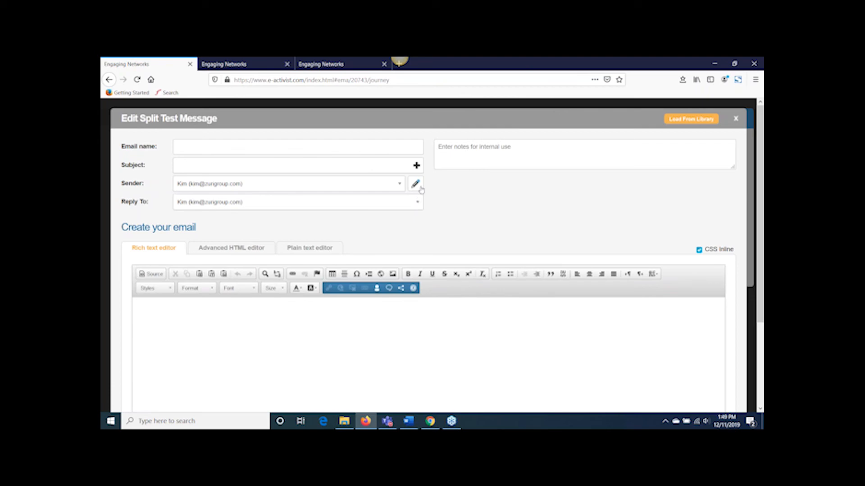
pyautogui.click(399, 184)
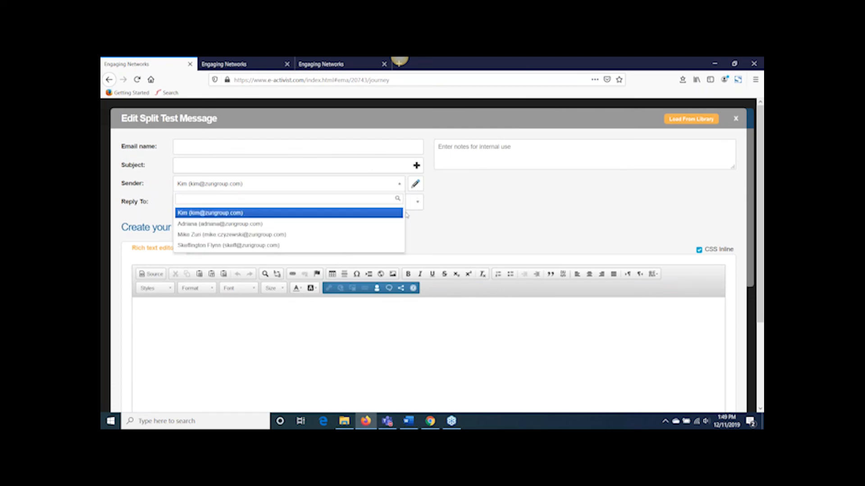
pyautogui.click(362, 246)
pyautogui.click(374, 203)
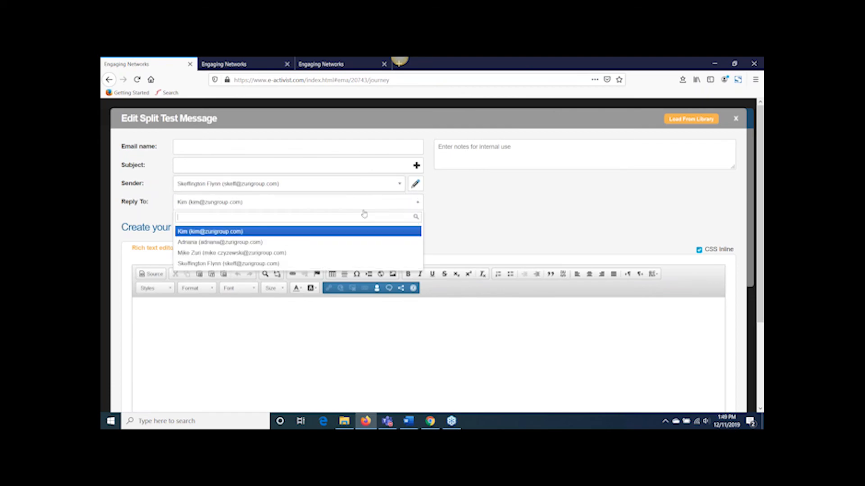
pyautogui.click(283, 264)
# Step: Enter the body text Test, the subject Subject 1 and the email name Split 1
pyautogui.write('Test')
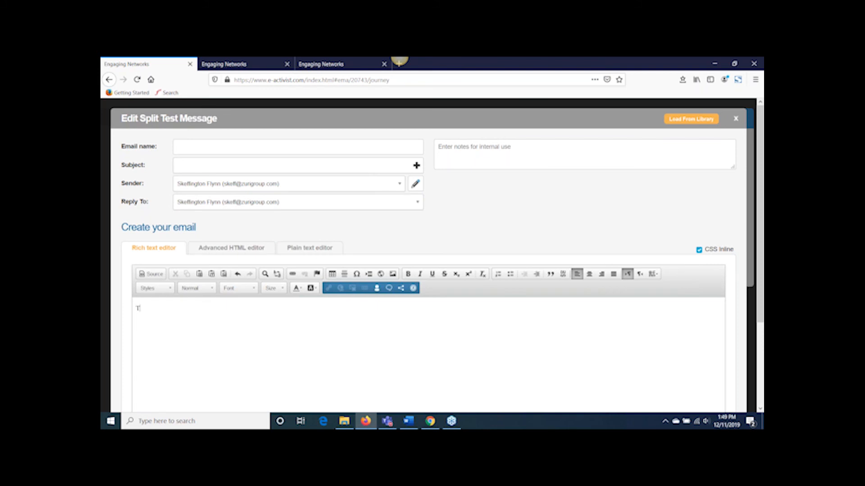
pyautogui.click(191, 161)
pyautogui.write('Subject 1')
pyautogui.write('Spl')
pyautogui.write('it 1')
# Step: Generate the plain text version of the Split 1 email from its HTML and save the email
pyautogui.click(307, 249)
pyautogui.click(680, 273)
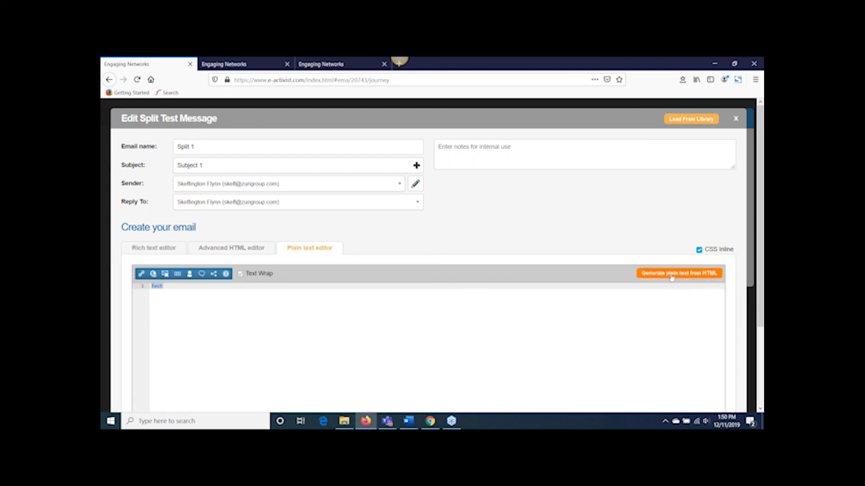
pyautogui.scroll(-3, 680, 282)
pyautogui.click(720, 398)
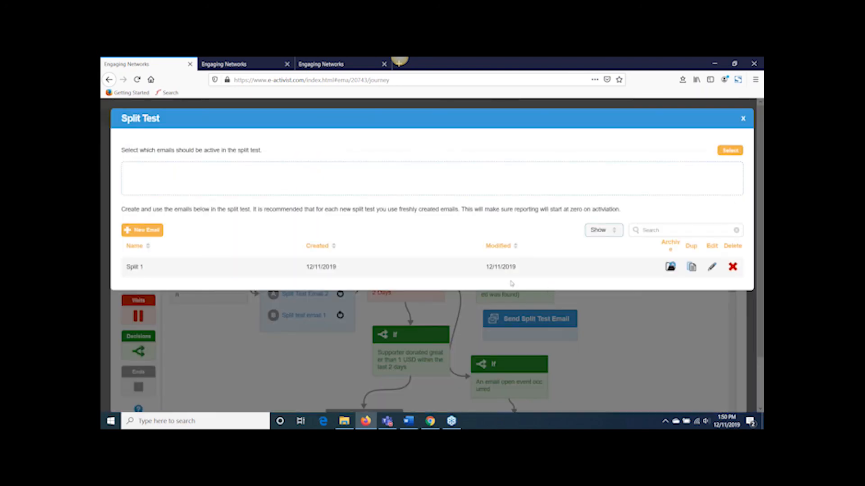
# Step: Create a second split test email with the body text Test and generate its plain text from the HTML
pyautogui.click(149, 232)
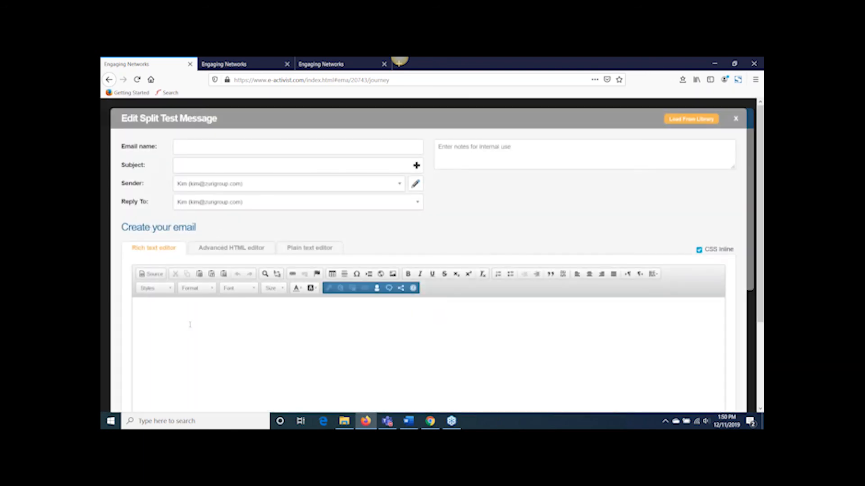
pyautogui.write('Test')
pyautogui.click(310, 249)
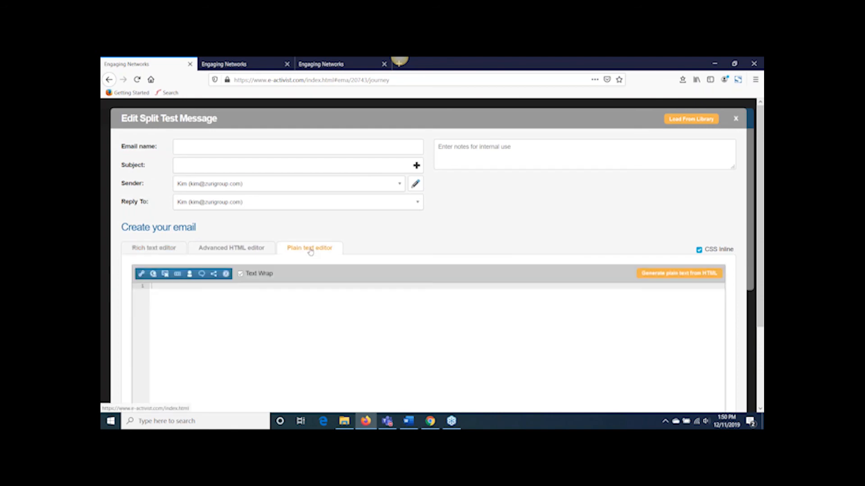
pyautogui.click(665, 274)
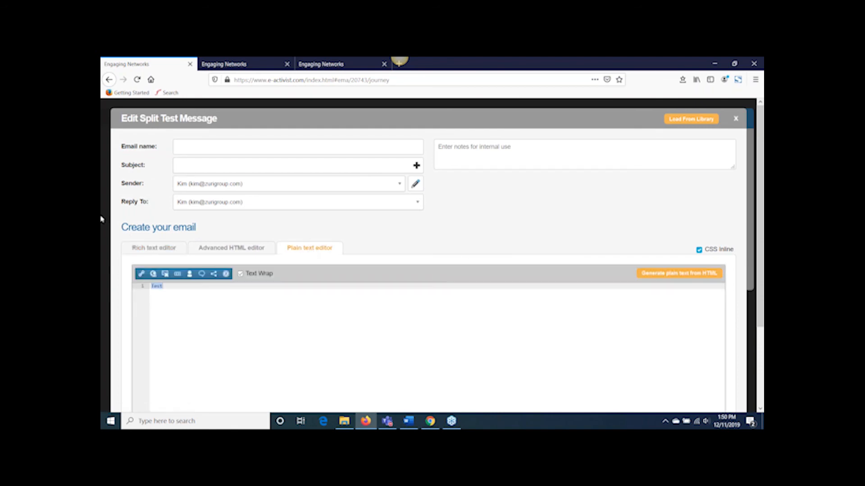
# Step: Set the second email's subject to Subject and try to save it without an email name
pyautogui.click(212, 169)
pyautogui.write('Subject')
pyautogui.click(207, 147)
pyautogui.click(154, 249)
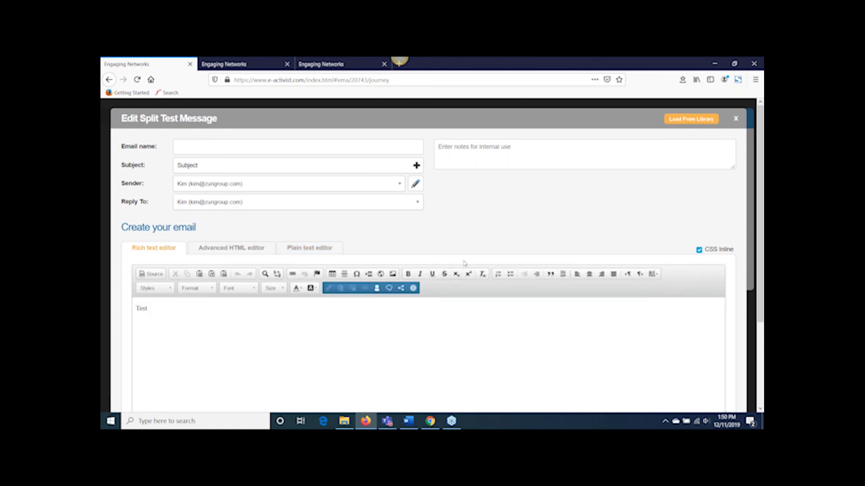
pyautogui.scroll(-3, 464, 263)
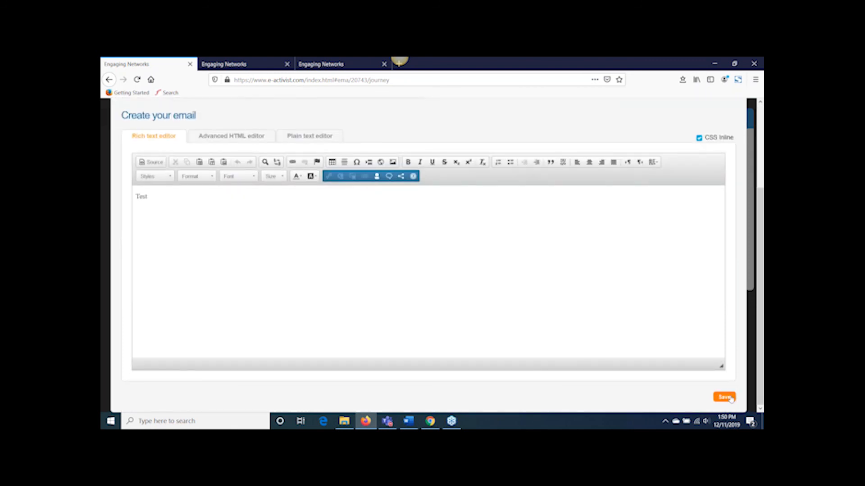
pyautogui.click(724, 396)
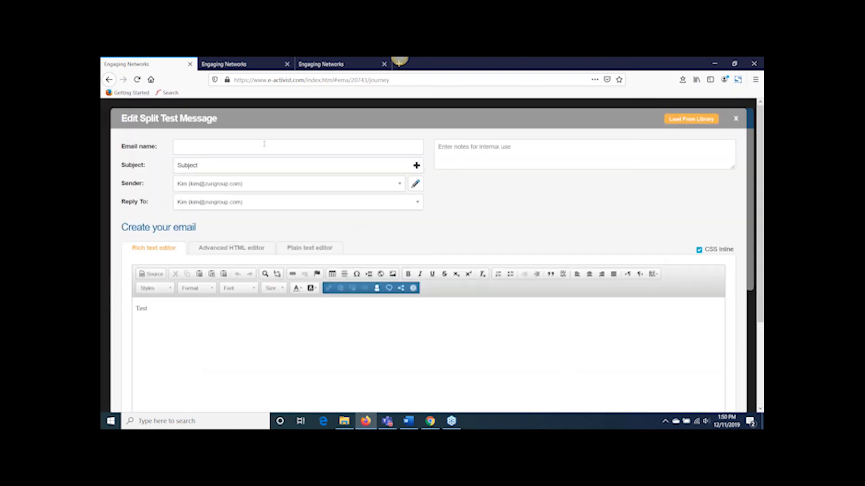
# Step: Name the second email Split 2 and save it
pyautogui.click(250, 149)
pyautogui.write('Spliut')
pyautogui.press('BackSpace')
pyautogui.press('BackSpace')
pyautogui.write('t 2')
pyautogui.scroll(-3, 457, 244)
pyautogui.click(733, 396)
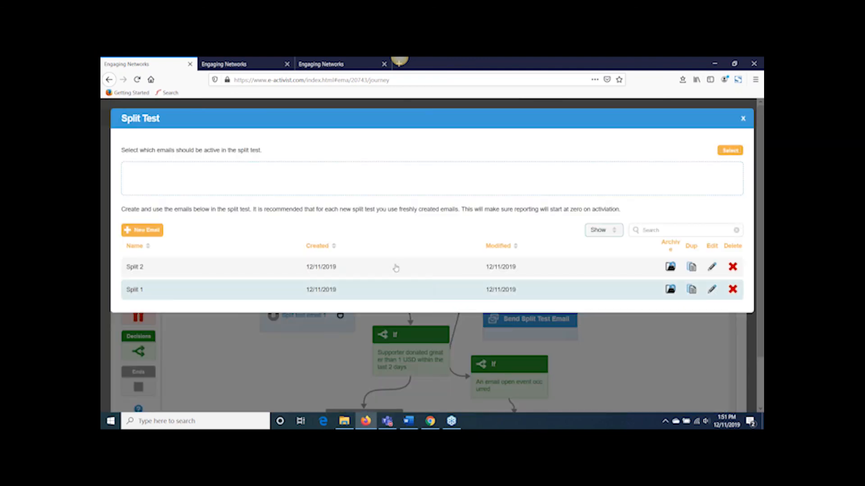
# Step: Make the Split 2 and Split 1 emails active in the split test
pyautogui.click(351, 270)
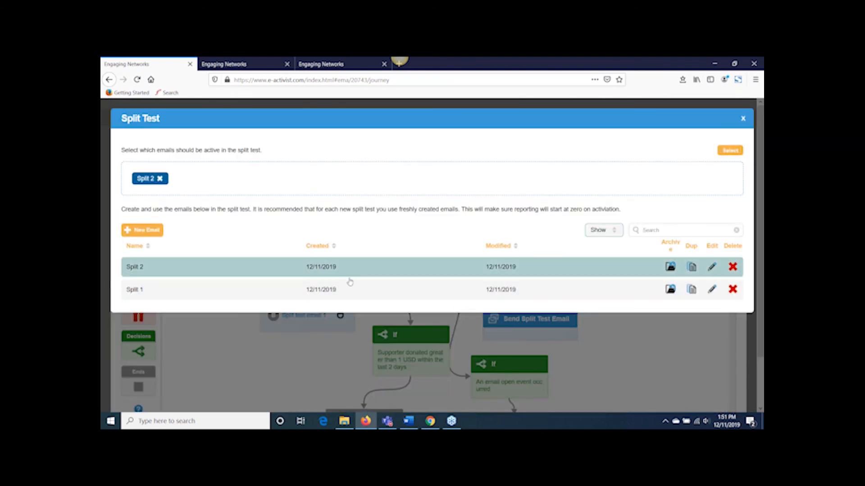
pyautogui.click(315, 292)
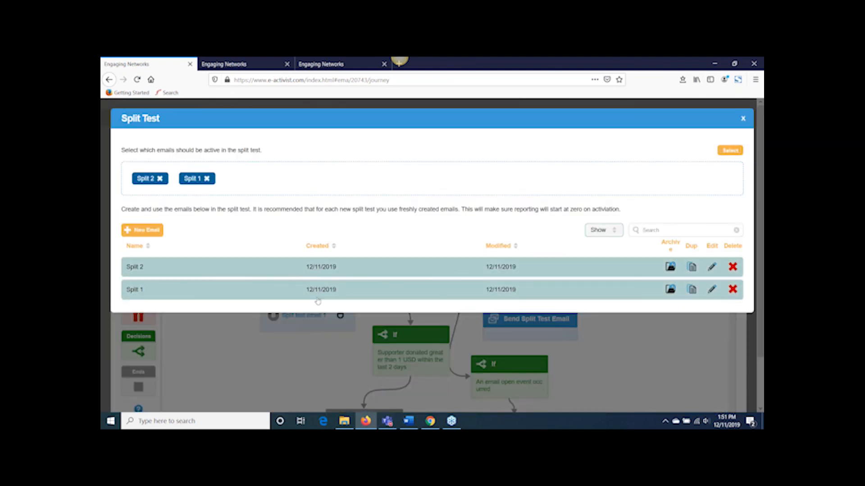
pyautogui.click(730, 151)
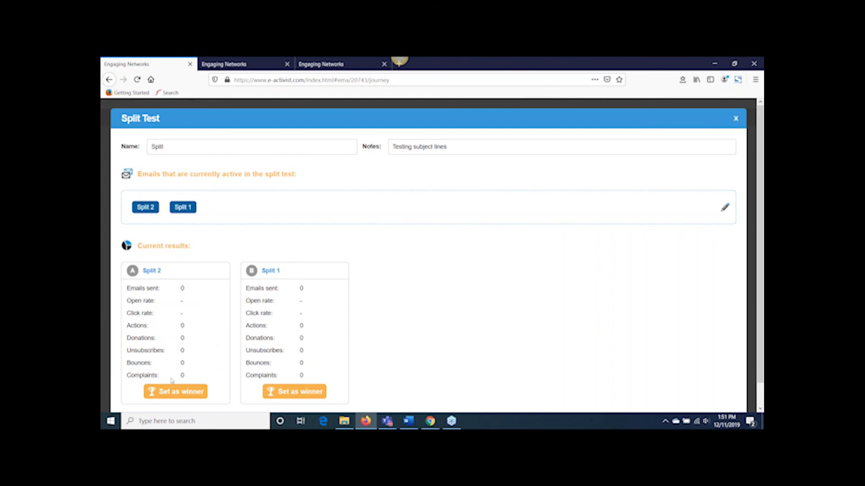
# Step: Set Split 1 as the winner of the split test and save the split test
pyautogui.click(293, 393)
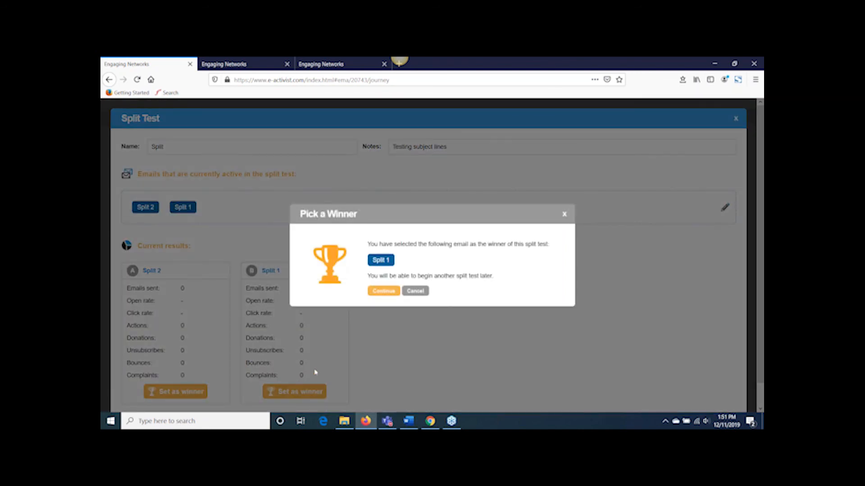
pyautogui.click(377, 293)
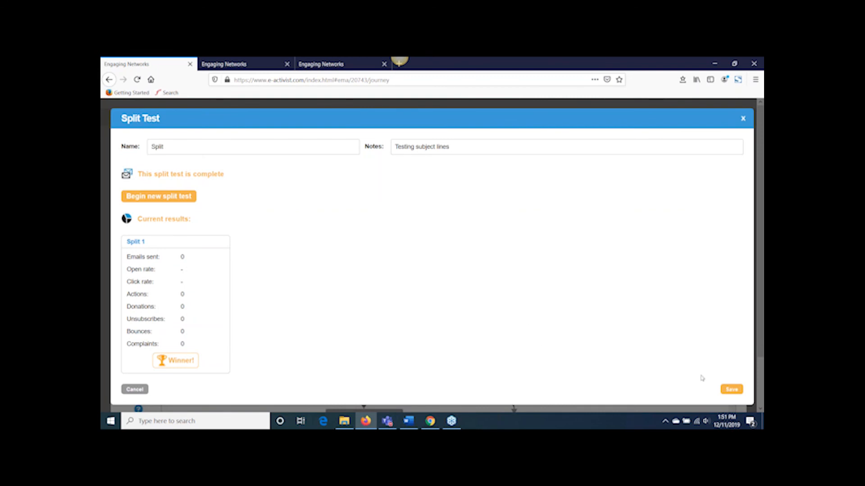
pyautogui.click(730, 389)
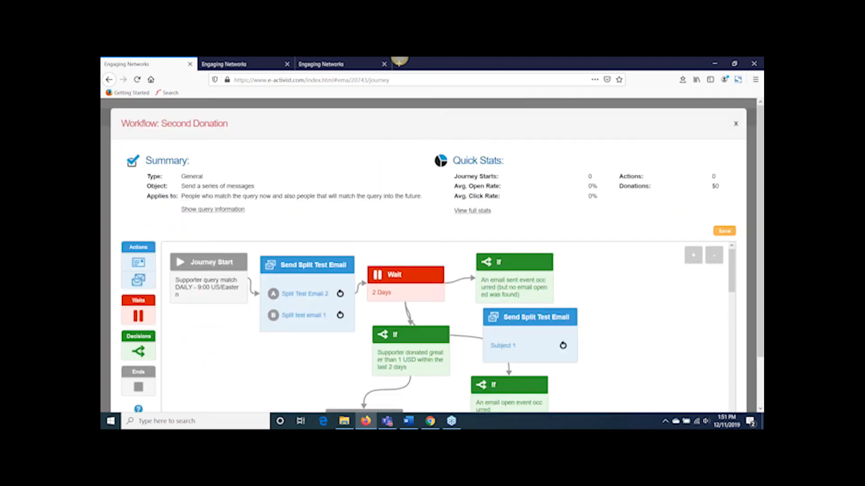